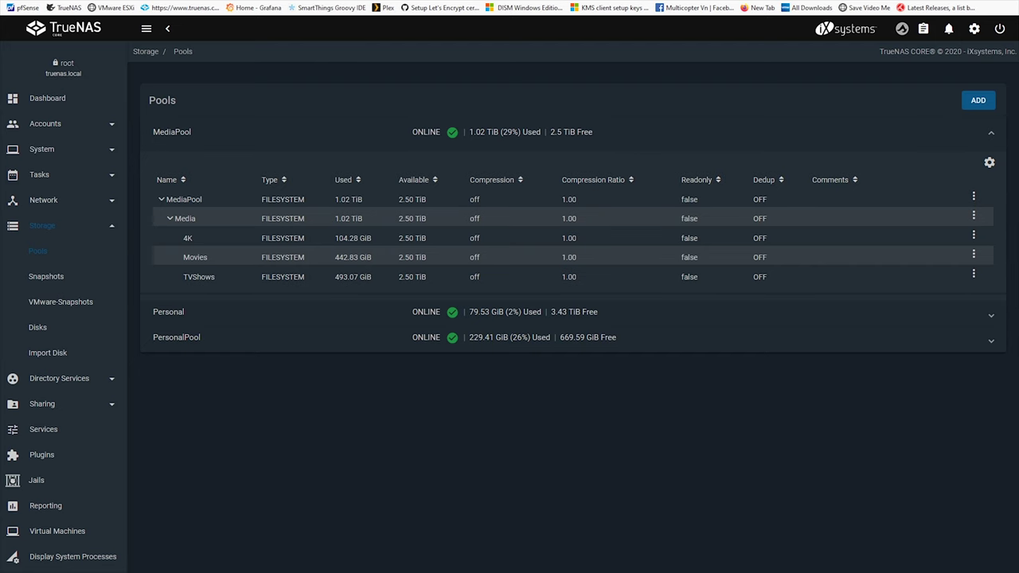
# On the TrueNAS dashboard, point out MediaPool's 2.50 TiB available space, then return to Grafana
pyautogui.click(79, 33)
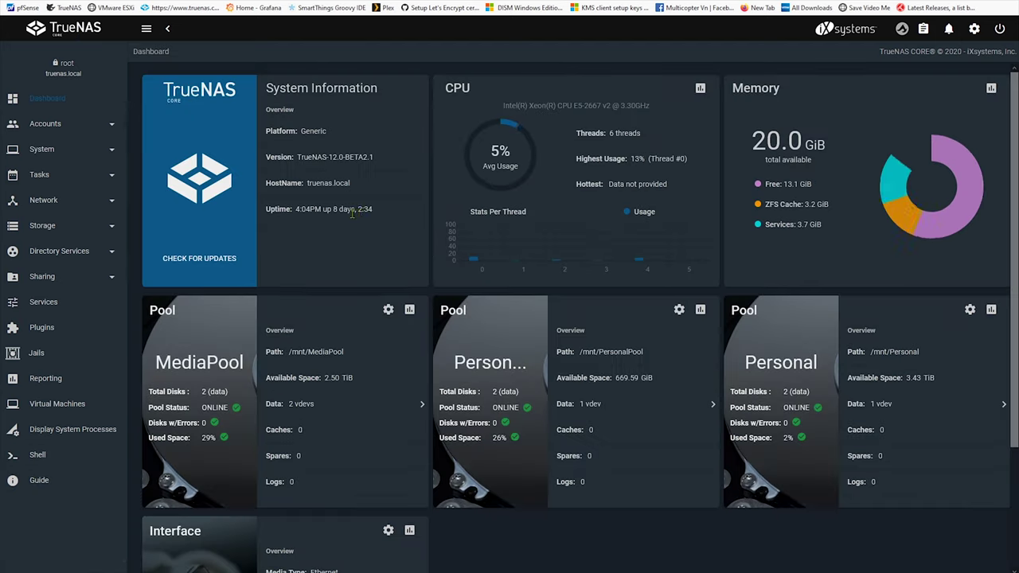
pyautogui.doubleClick(160, 362)
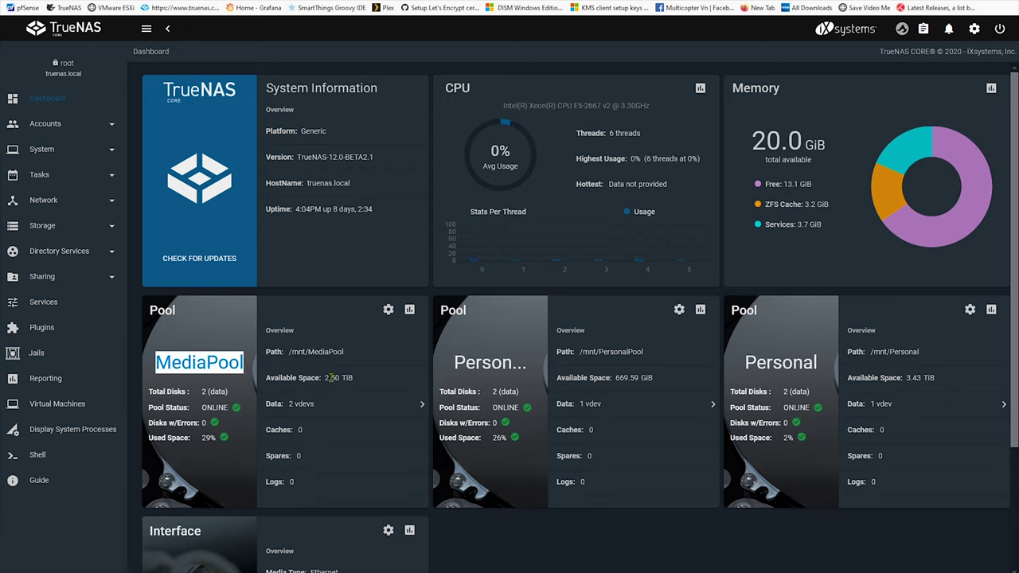
pyautogui.moveTo(325, 378); pyautogui.dragTo(342, 382)
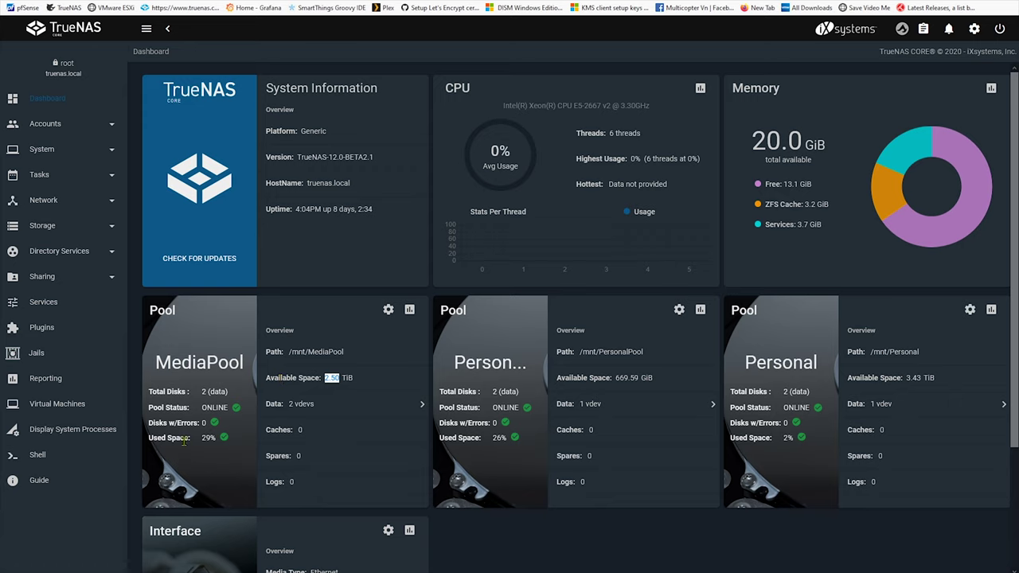
pyautogui.hotkey('ctrl', 'Tab')
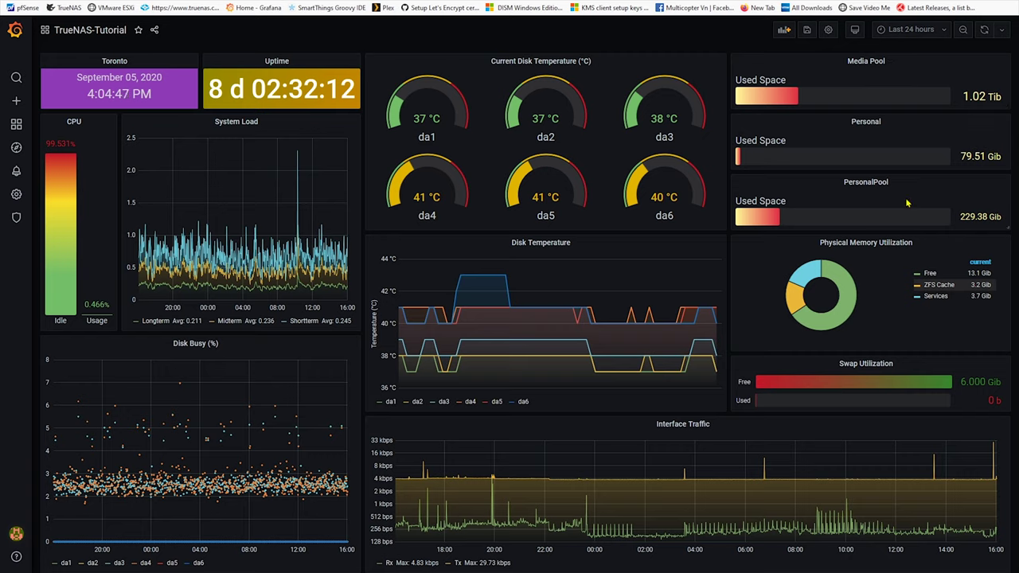
# Point out the PersonalPool used-space value and open the Available Space panel's menu
pyautogui.moveTo(969, 223); pyautogui.dragTo(1003, 222)
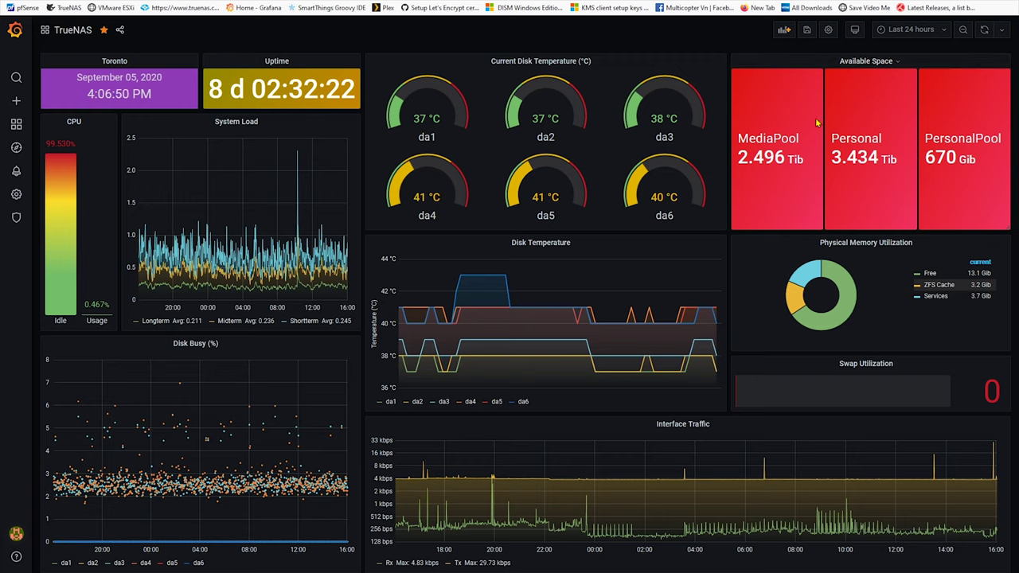
pyautogui.click(867, 61)
# Remove the Available Space panel and add a new empty panel to the dashboard
pyautogui.click(876, 186)
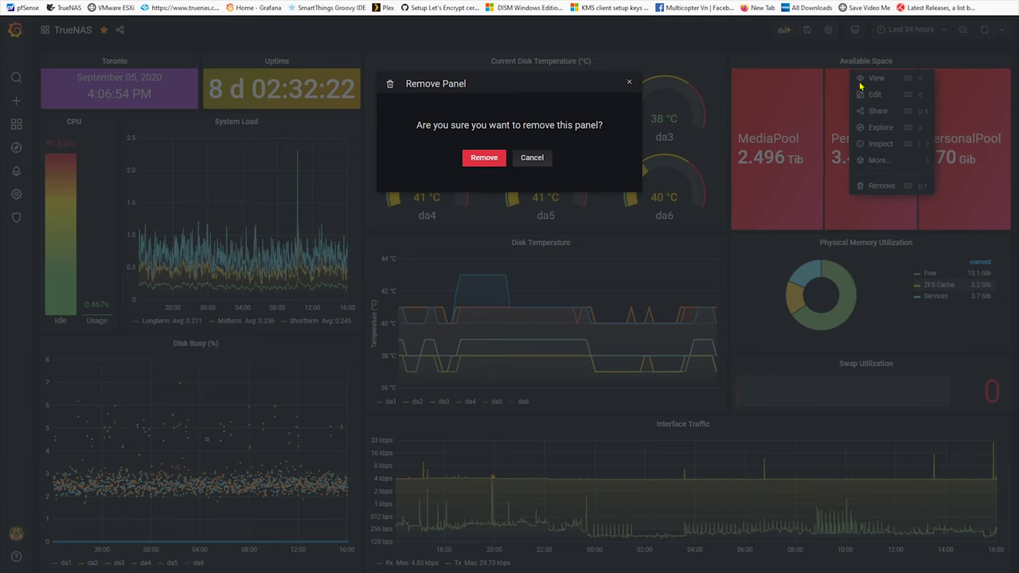
pyautogui.click(496, 159)
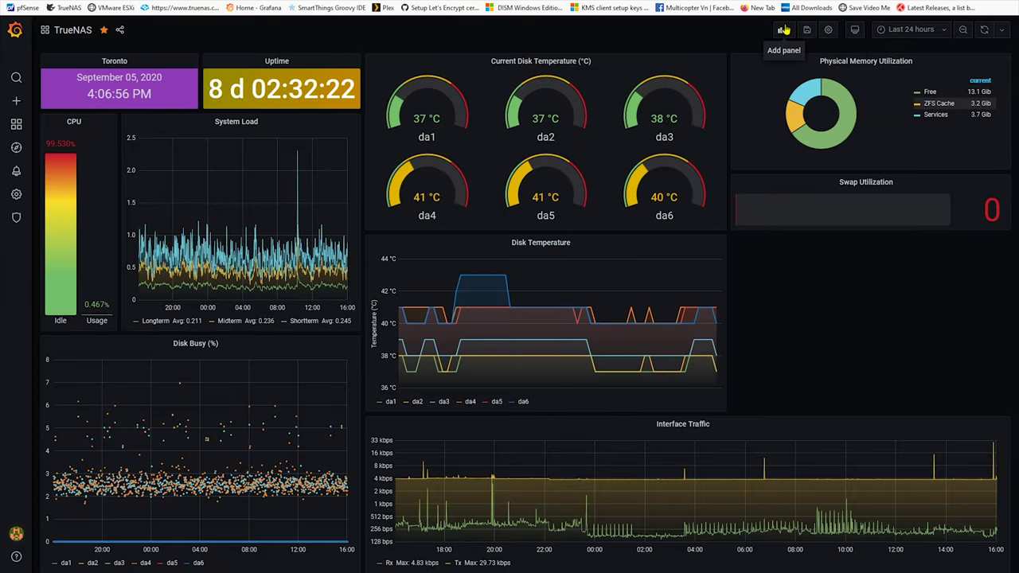
pyautogui.click(784, 29)
pyautogui.click(301, 117)
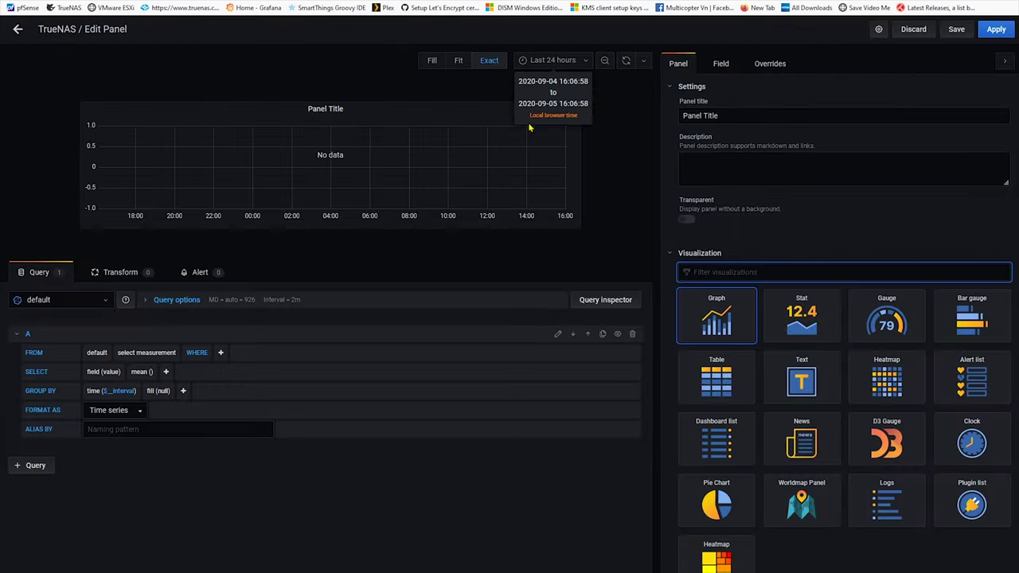
# Title the new panel 'Media Pool' and use TrueNAS as its query data source
pyautogui.click(756, 115)
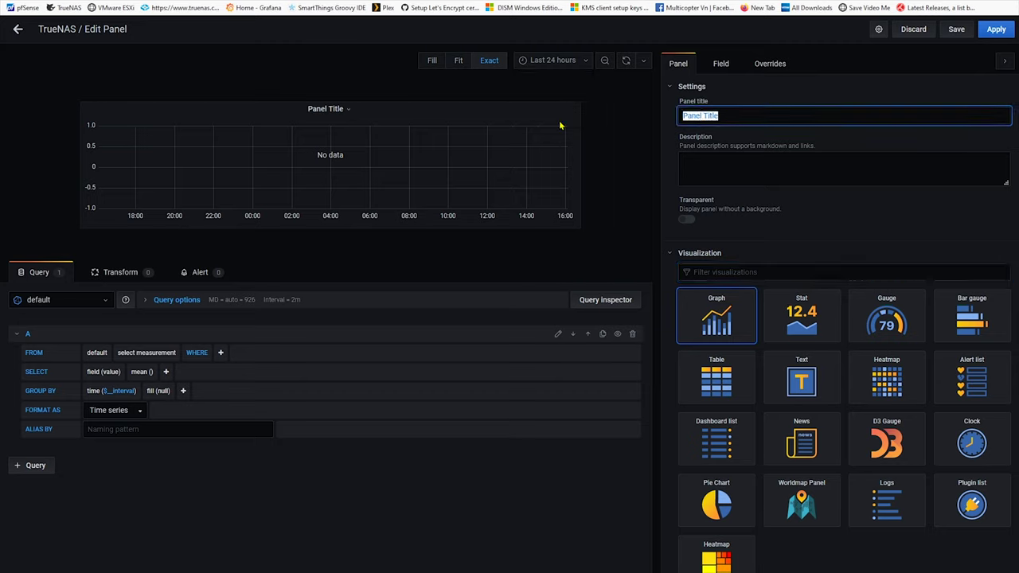
pyautogui.write('MediaPool')
pyautogui.press('Left')
pyautogui.press('Left')
pyautogui.press('Left')
pyautogui.press('Left')
pyautogui.click(60, 300)
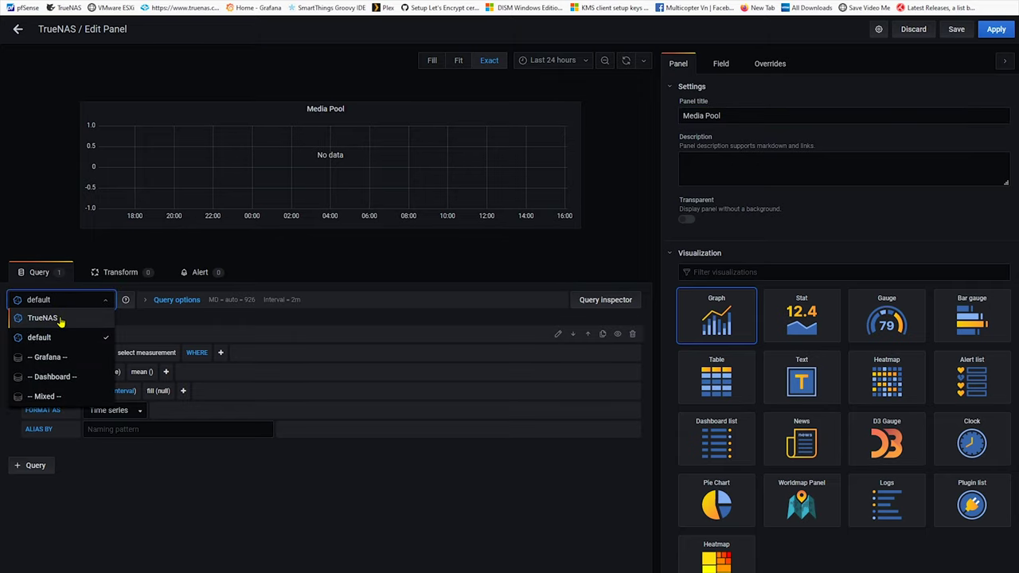
pyautogui.click(60, 319)
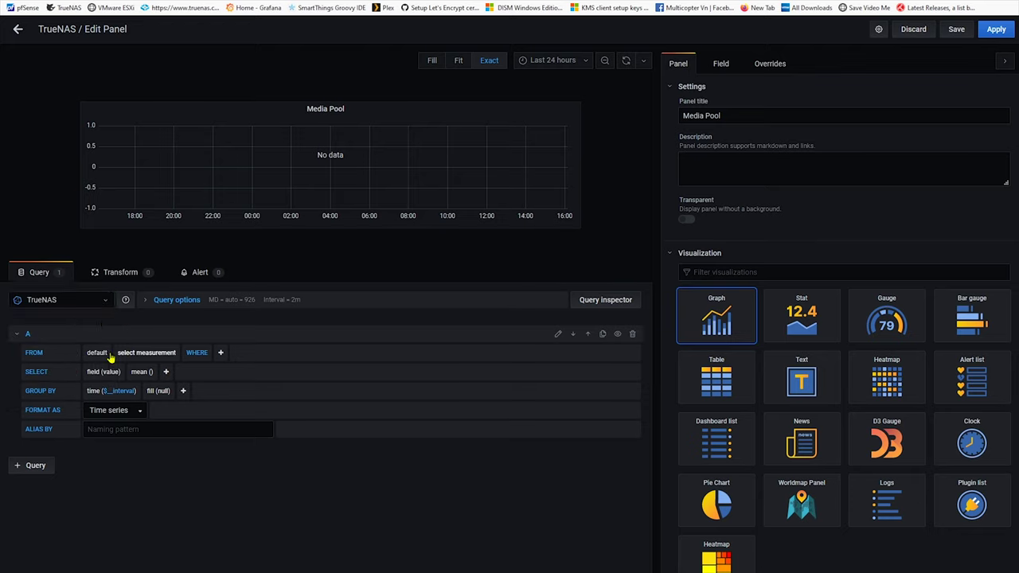
# Query the df_complex.free field from the mnt-MediaPool measurement
pyautogui.click(157, 352)
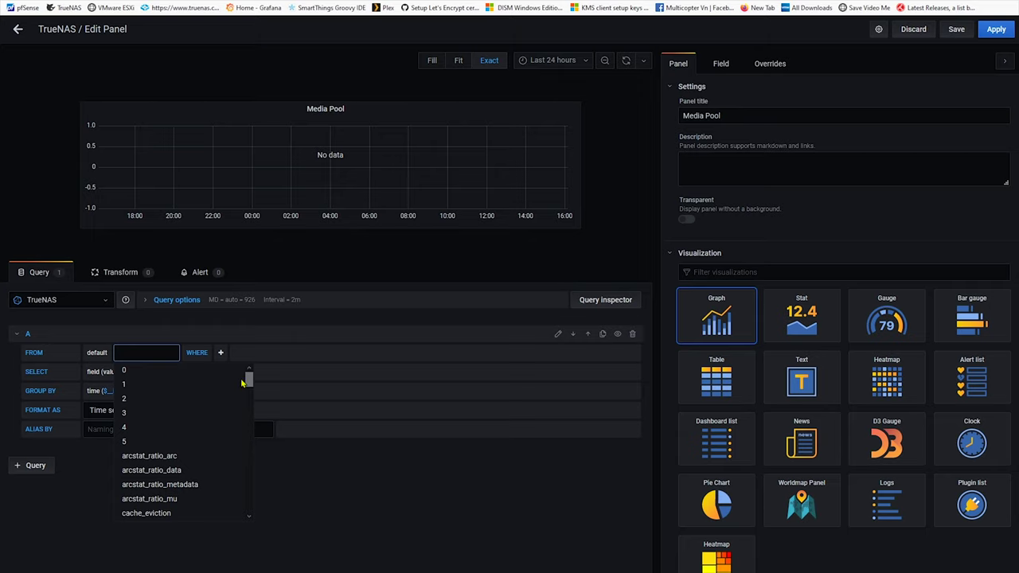
pyautogui.write('mnt')
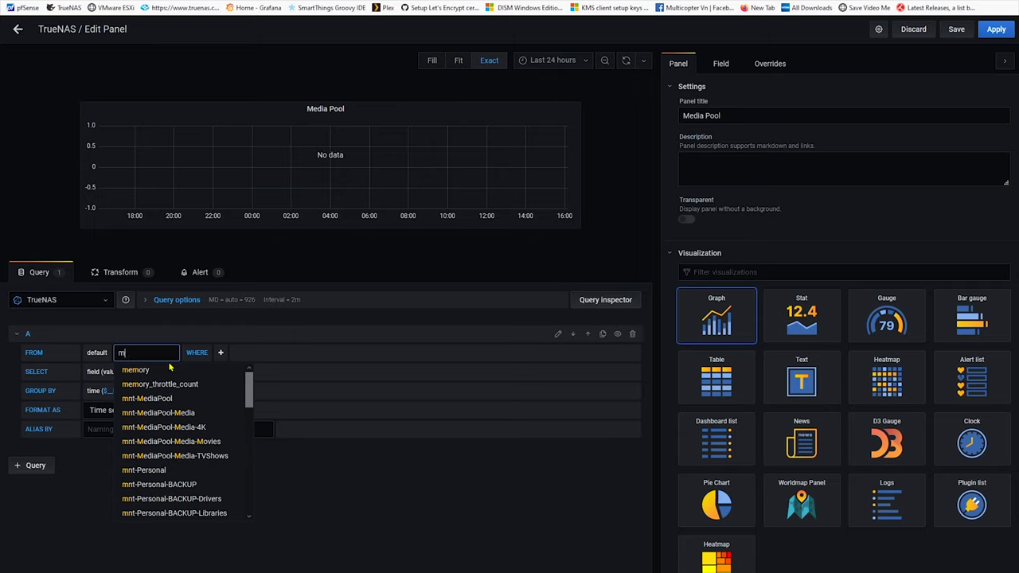
pyautogui.click(154, 371)
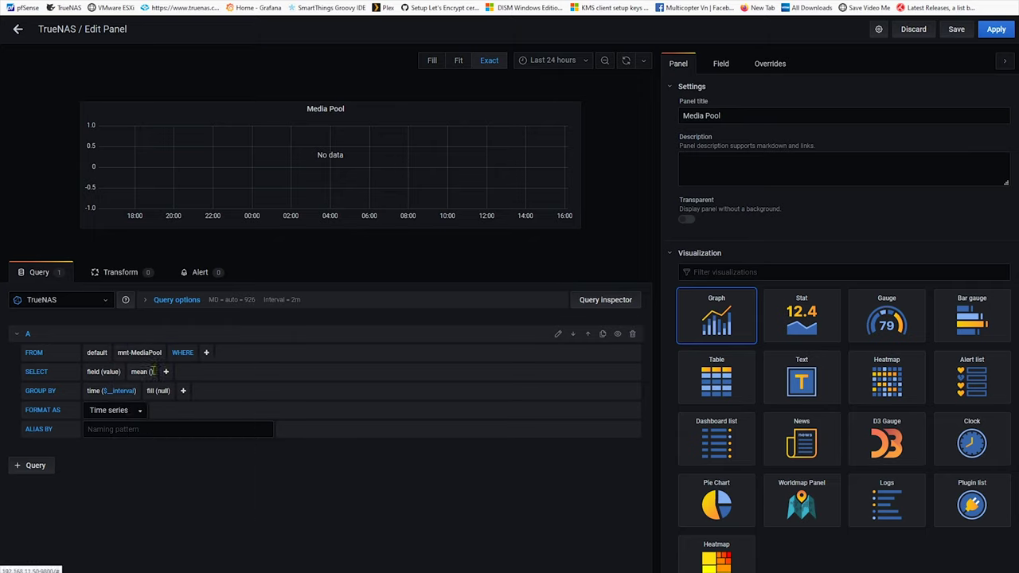
pyautogui.click(109, 372)
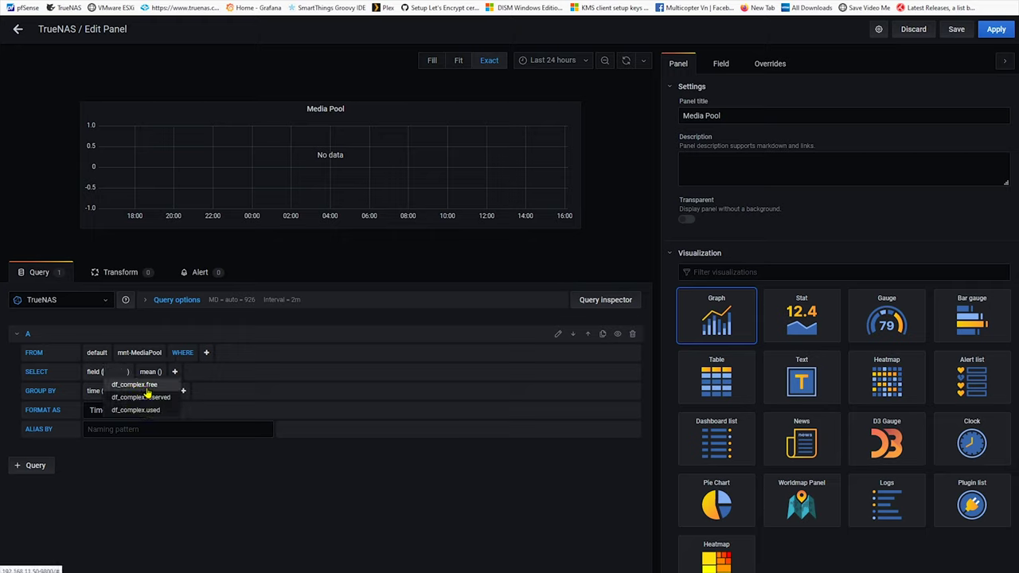
pyautogui.click(134, 384)
# Use last() instead of mean, alias the series 'free', and display it as a bar gauge
pyautogui.click(193, 372)
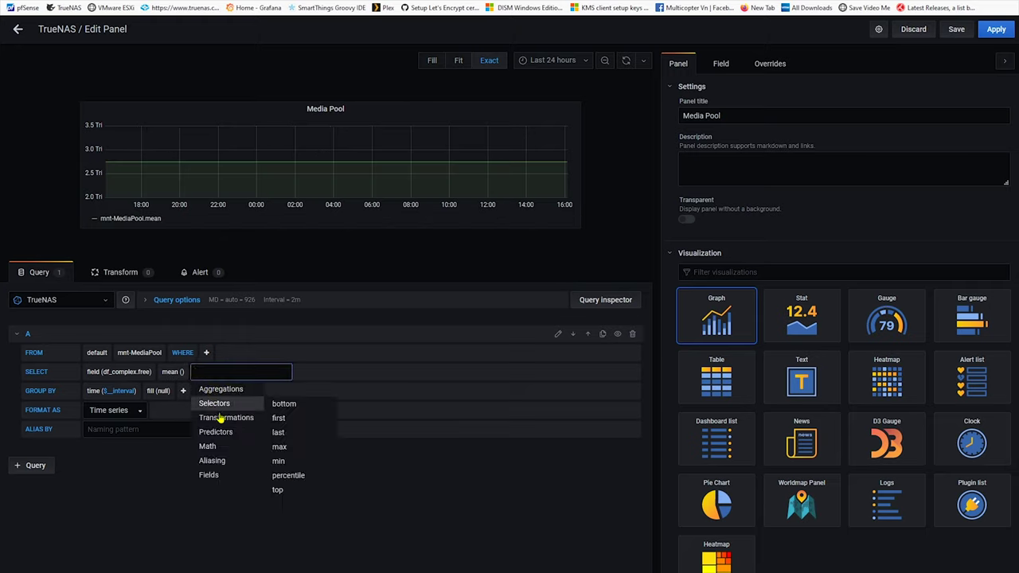
pyautogui.moveTo(217, 403)
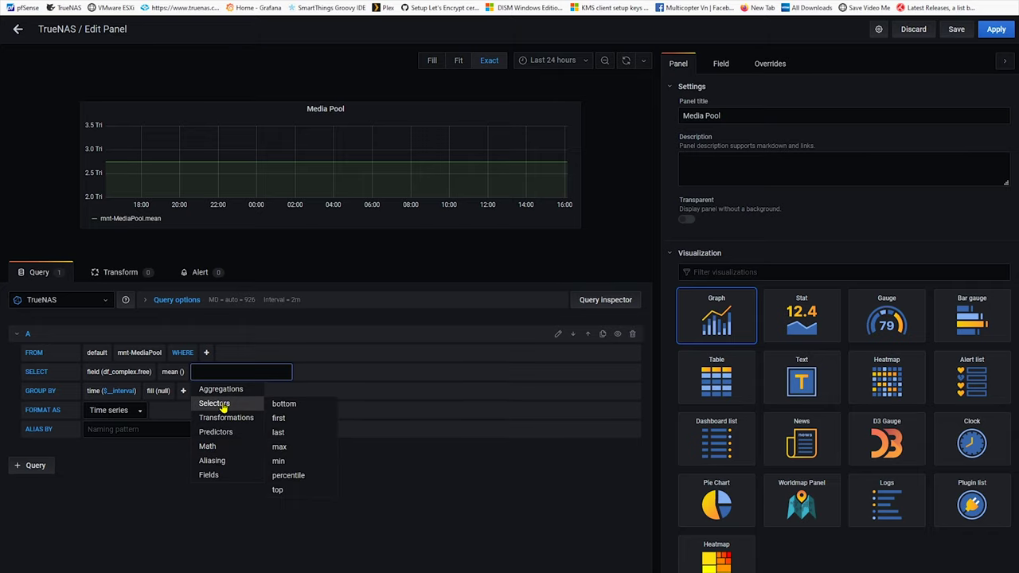
pyautogui.click(287, 432)
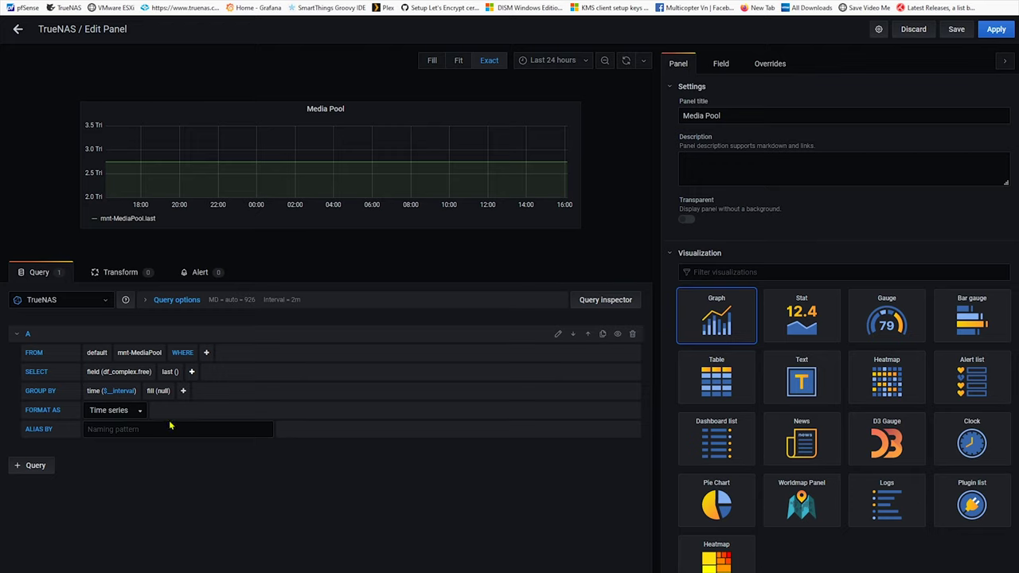
pyautogui.click(143, 428)
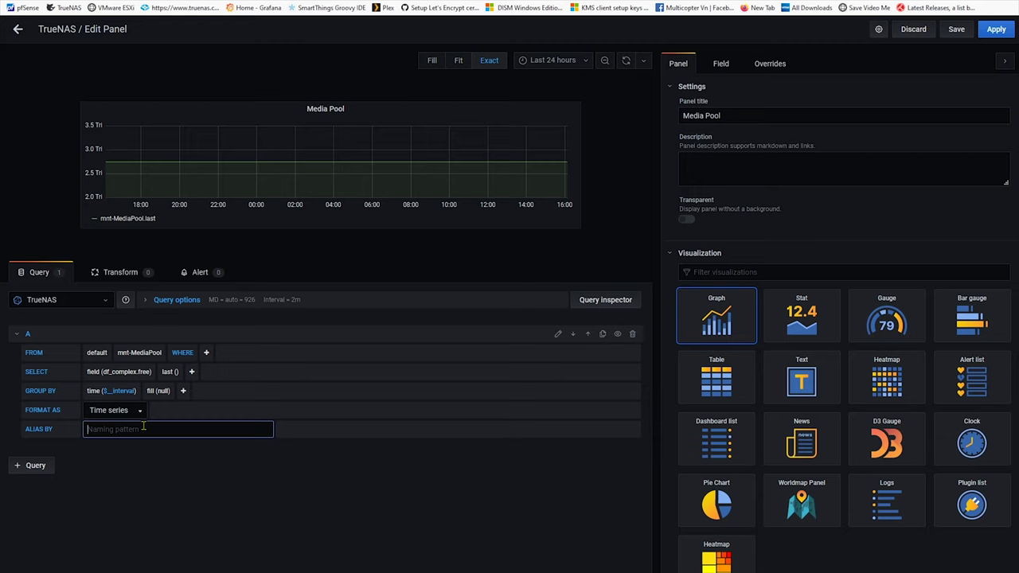
pyautogui.write('free')
pyautogui.click(163, 481)
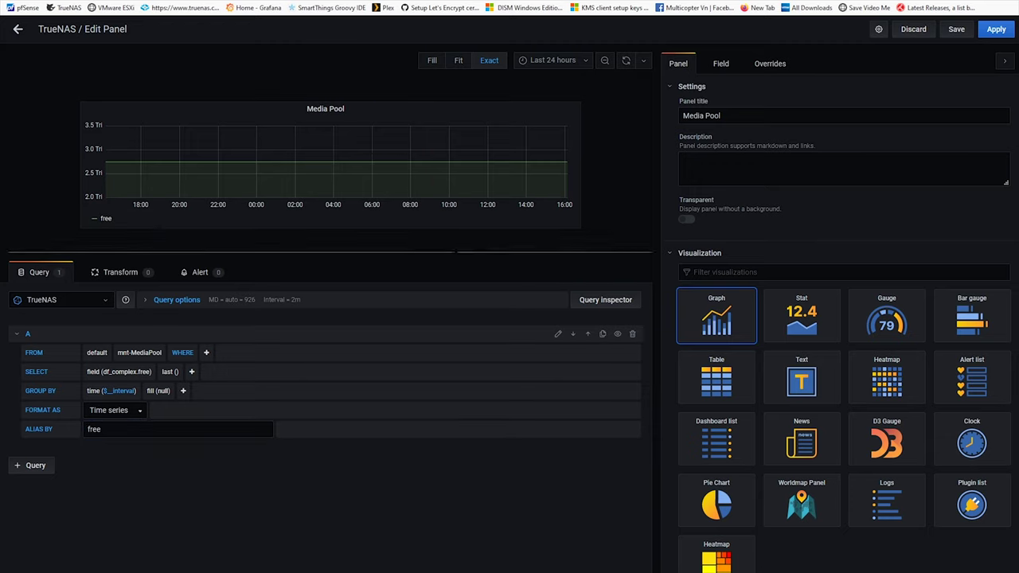
pyautogui.click(978, 316)
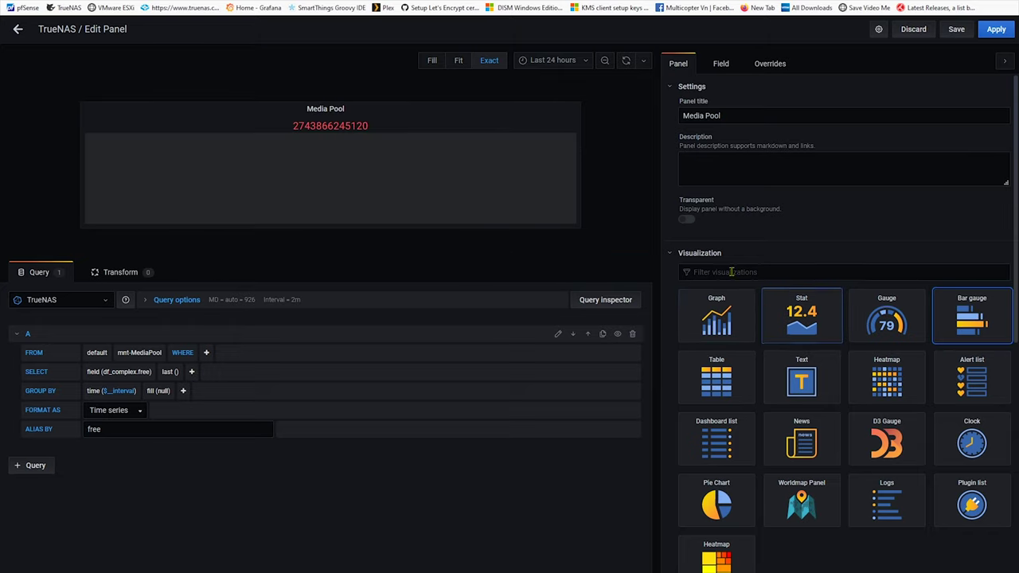
# Collapse the visualization choices and point out the raw free-space number on the gauge
pyautogui.click(674, 254)
pyautogui.scroll(-1, 836, 292)
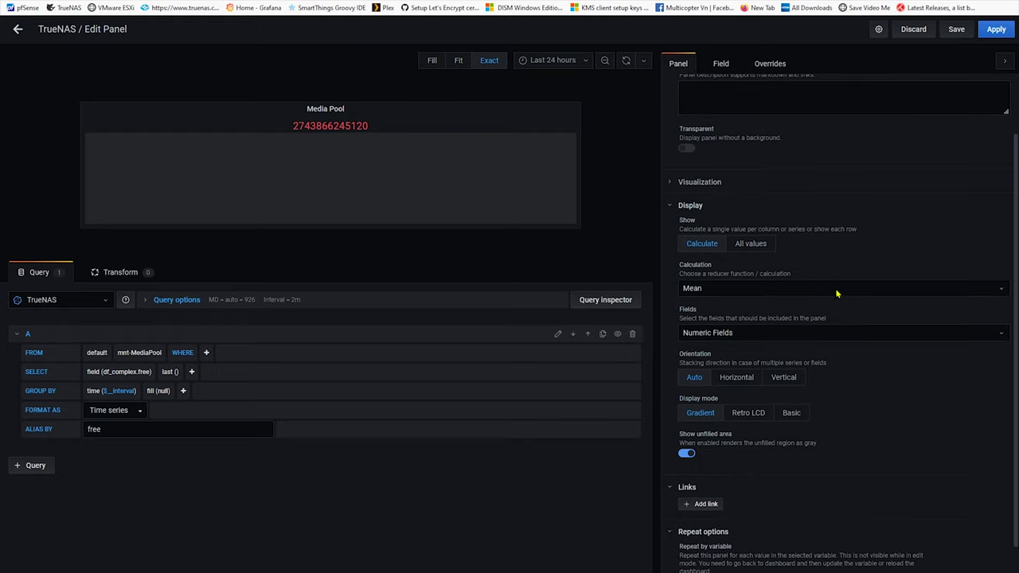
pyautogui.moveTo(368, 129); pyautogui.dragTo(285, 129)
pyautogui.click(290, 128)
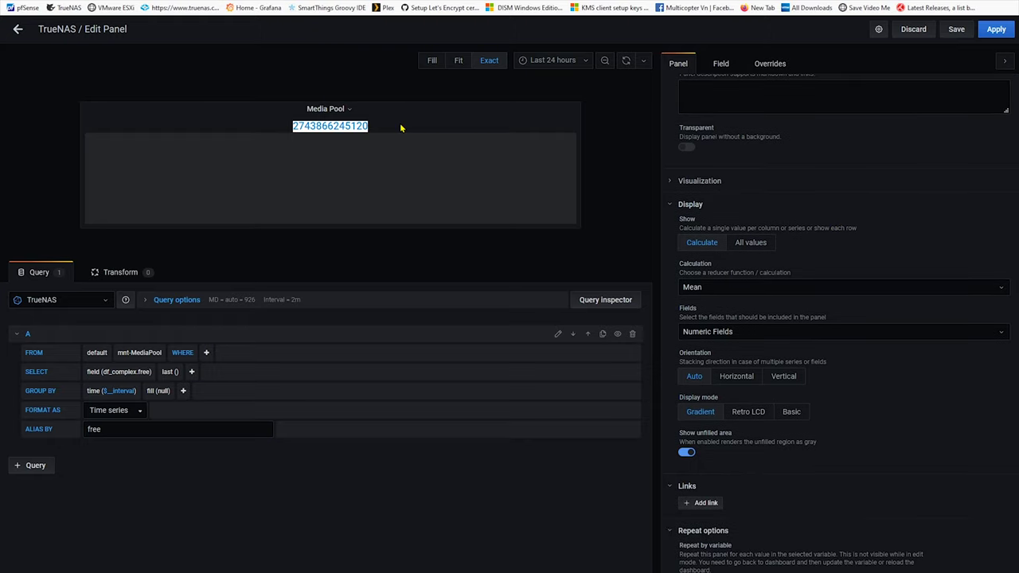
pyautogui.moveTo(296, 127); pyautogui.dragTo(385, 131)
# Add query B reading df_complex.used from mnt-MediaPool
pyautogui.click(35, 466)
pyautogui.click(159, 472)
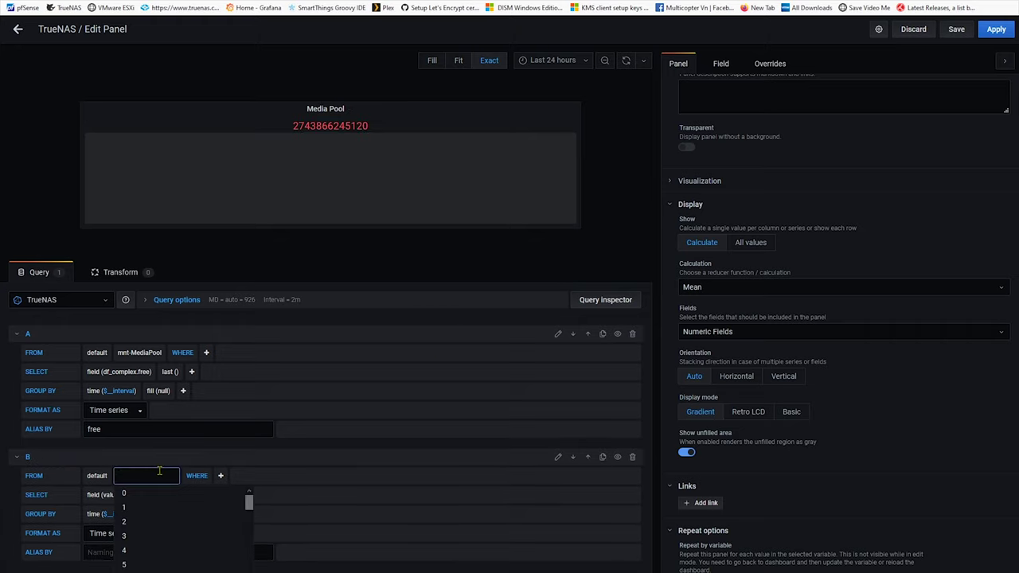
pyautogui.write('mnt')
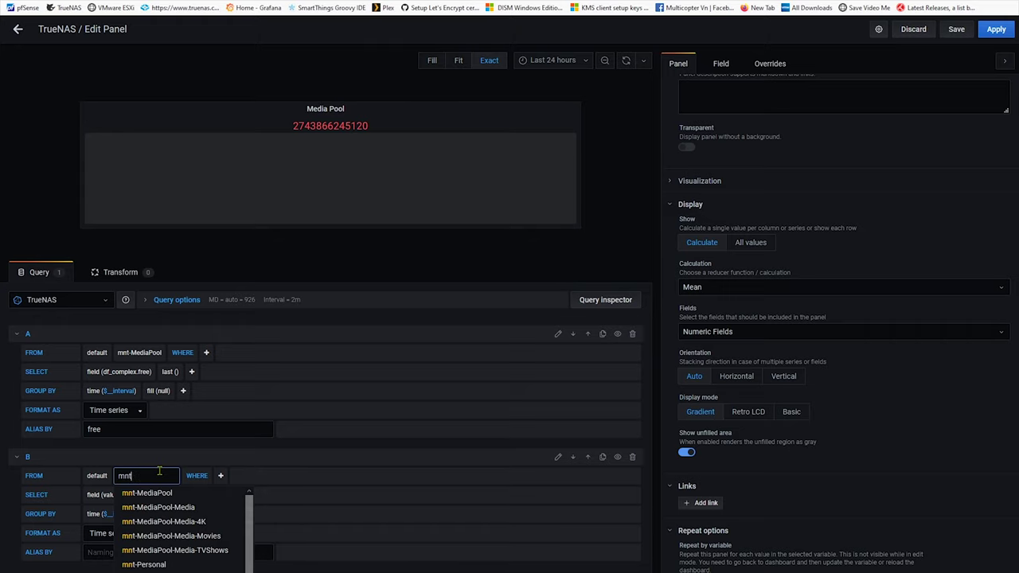
pyautogui.click(173, 494)
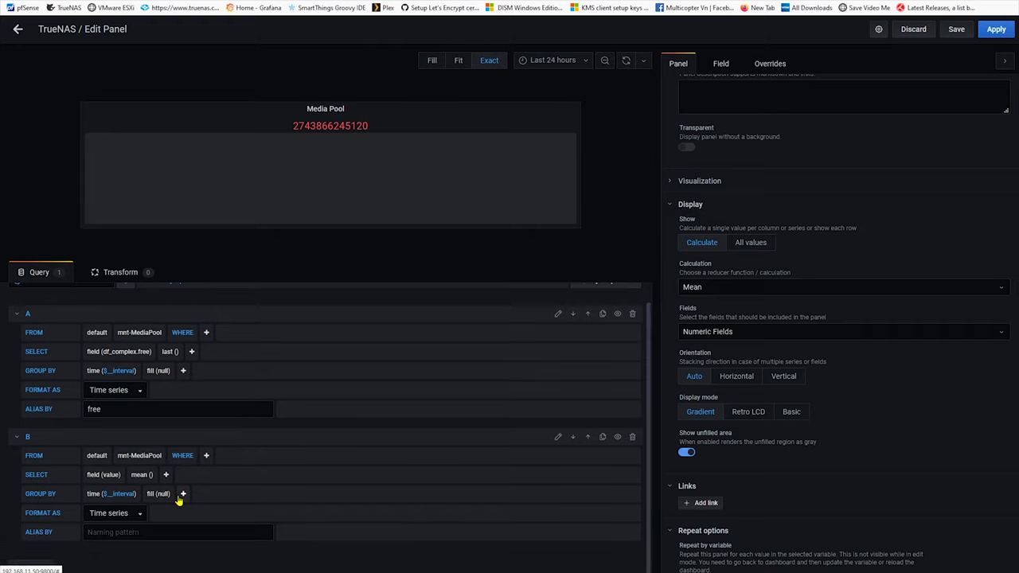
pyautogui.click(106, 475)
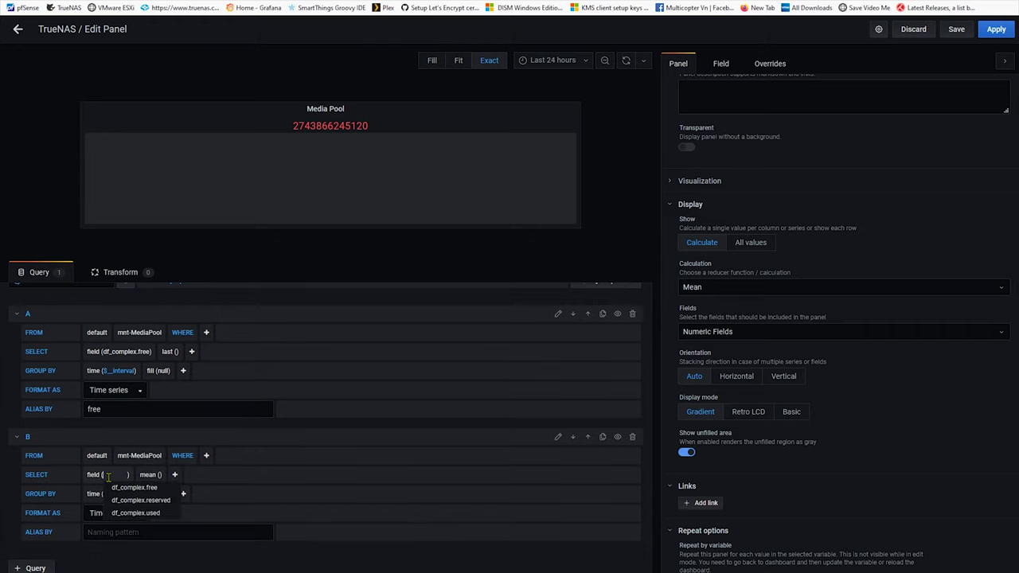
pyautogui.click(140, 514)
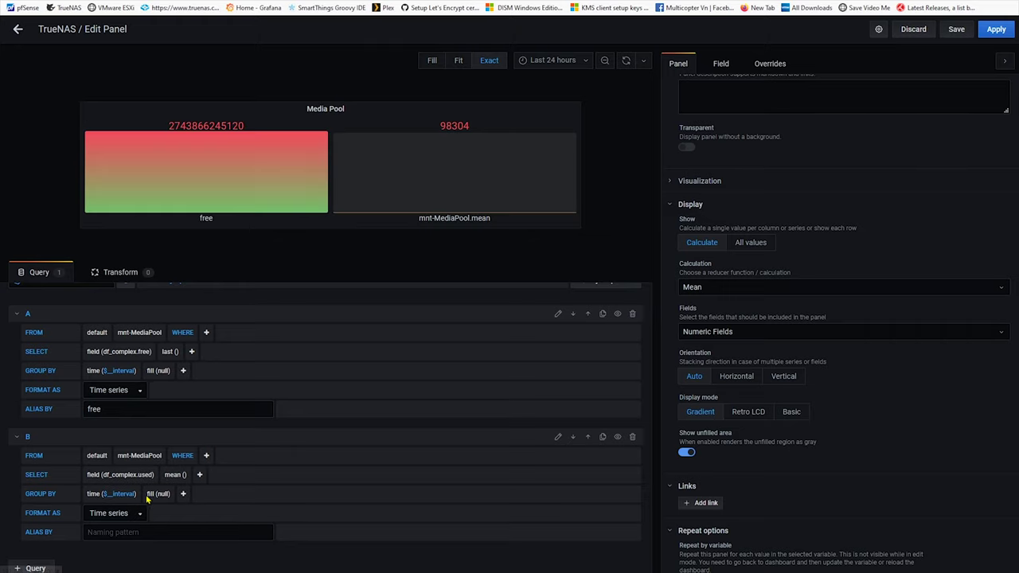
# Switch query B to last(), alias it 'mediapool', and point out its 98304 value
pyautogui.click(199, 474)
pyautogui.moveTo(216, 507)
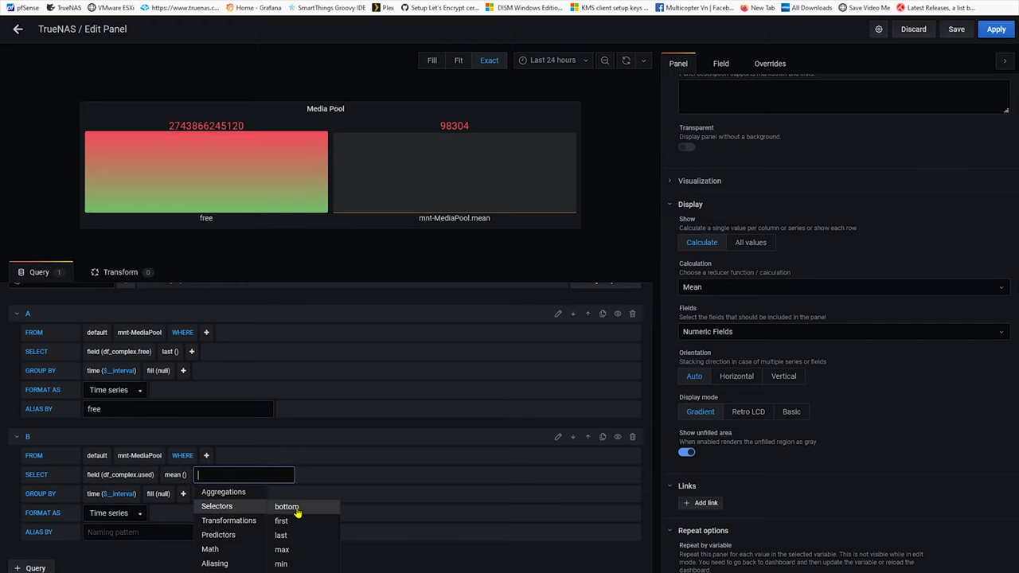
pyautogui.click(289, 535)
pyautogui.click(131, 529)
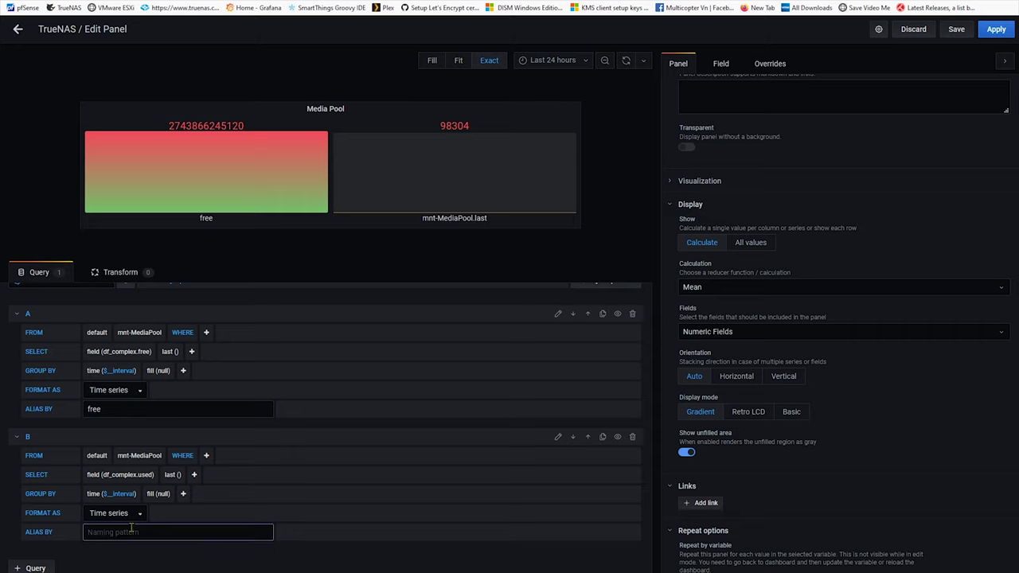
pyautogui.write('mediapool')
pyautogui.click(136, 561)
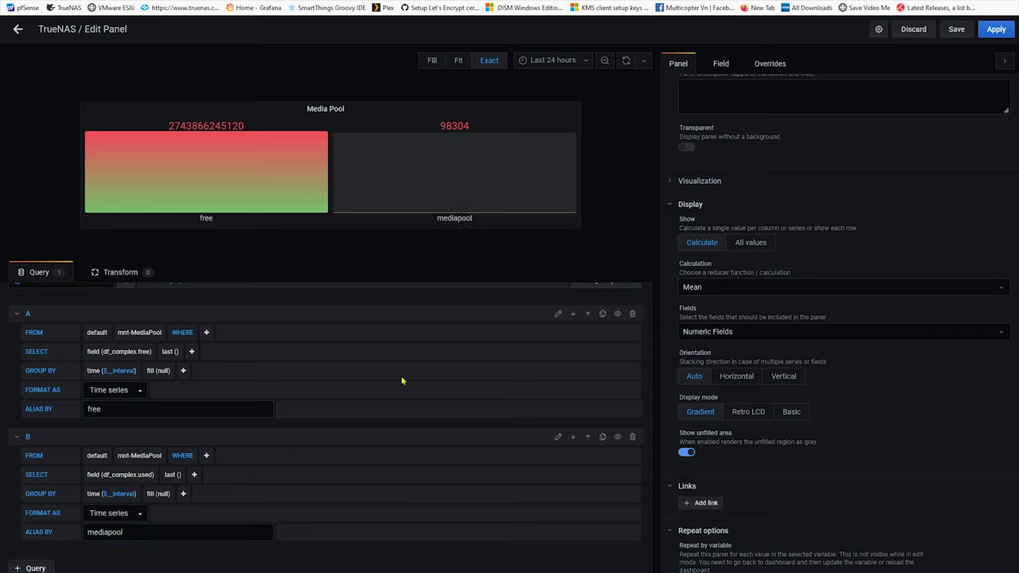
pyautogui.moveTo(436, 128); pyautogui.dragTo(495, 133)
pyautogui.hotkey('ctrl', 'Tab')
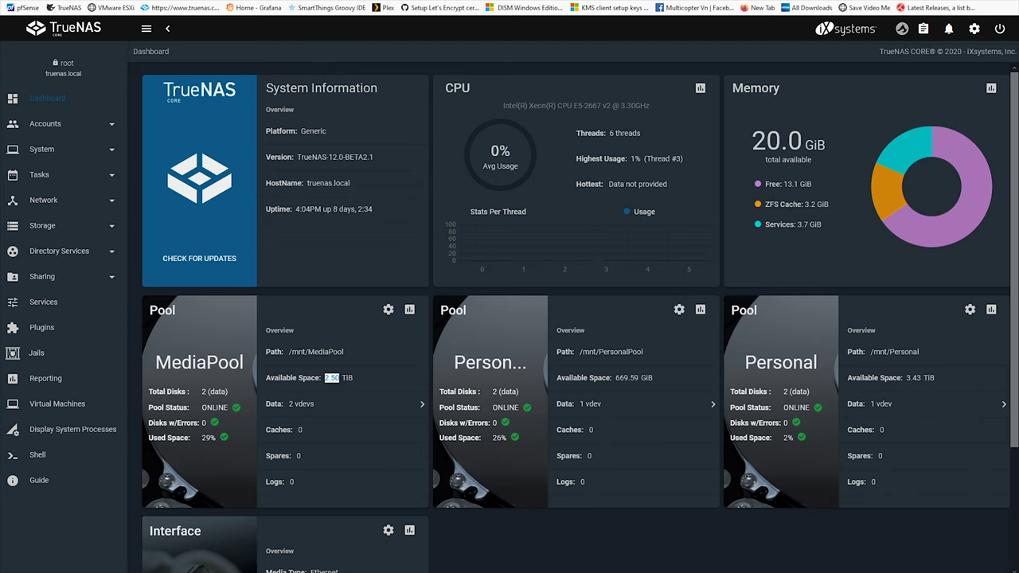
pyautogui.click(44, 226)
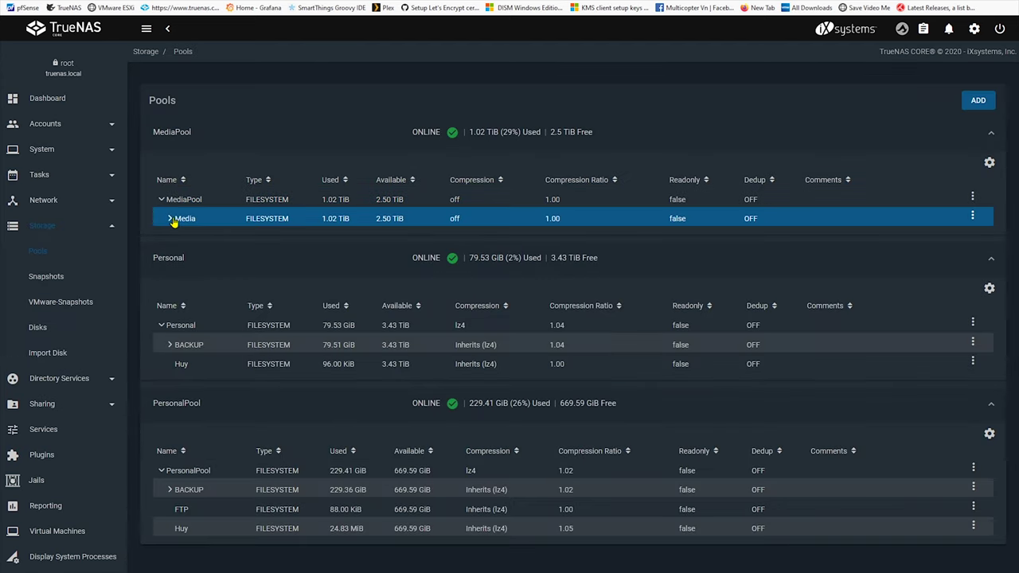
pyautogui.click(169, 219)
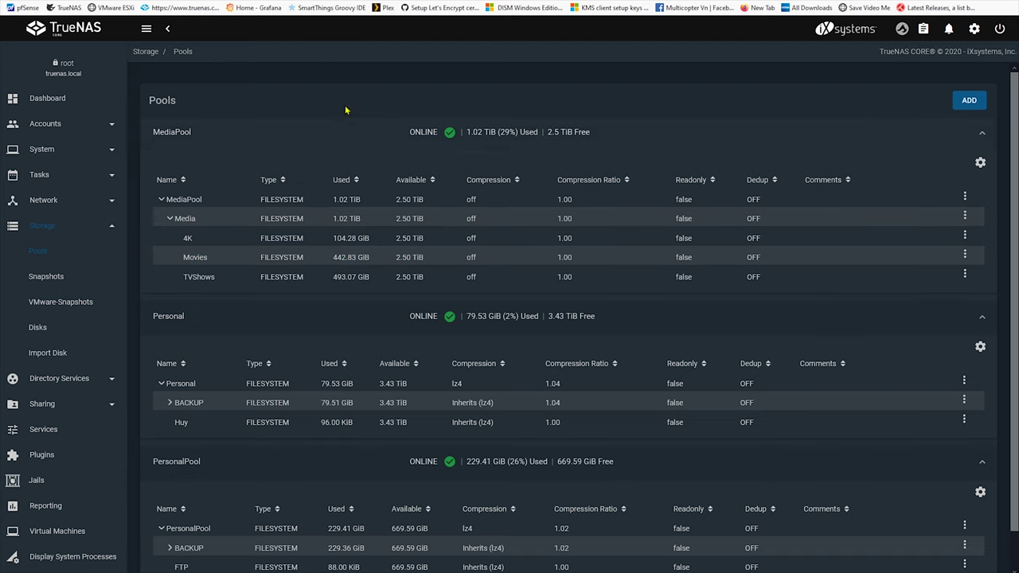
pyautogui.hotkey('ctrl', 'Tab')
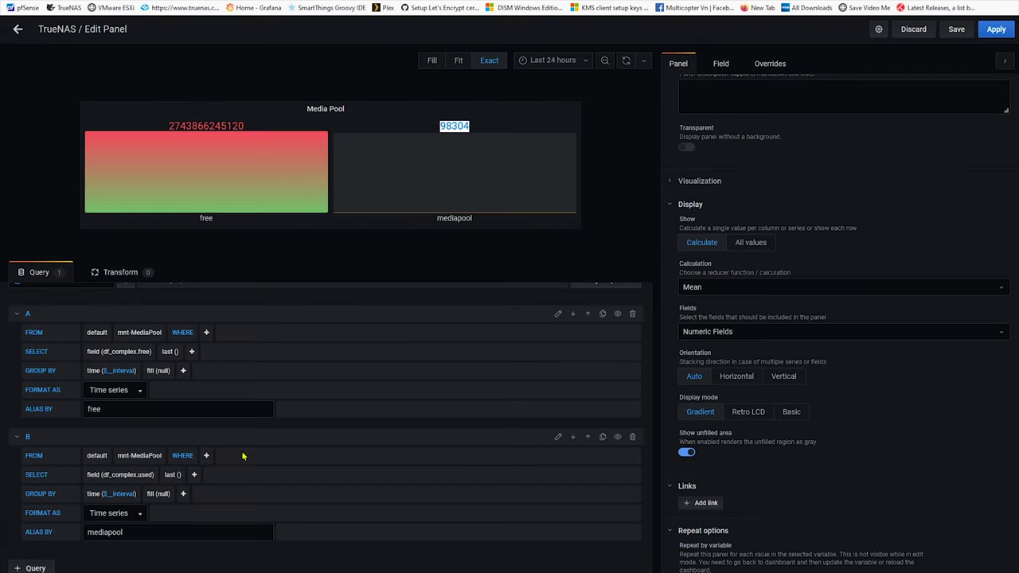
# Duplicate query B into query C using mnt-MediaPool-Media, aliased 'media'
pyautogui.click(243, 455)
pyautogui.click(603, 437)
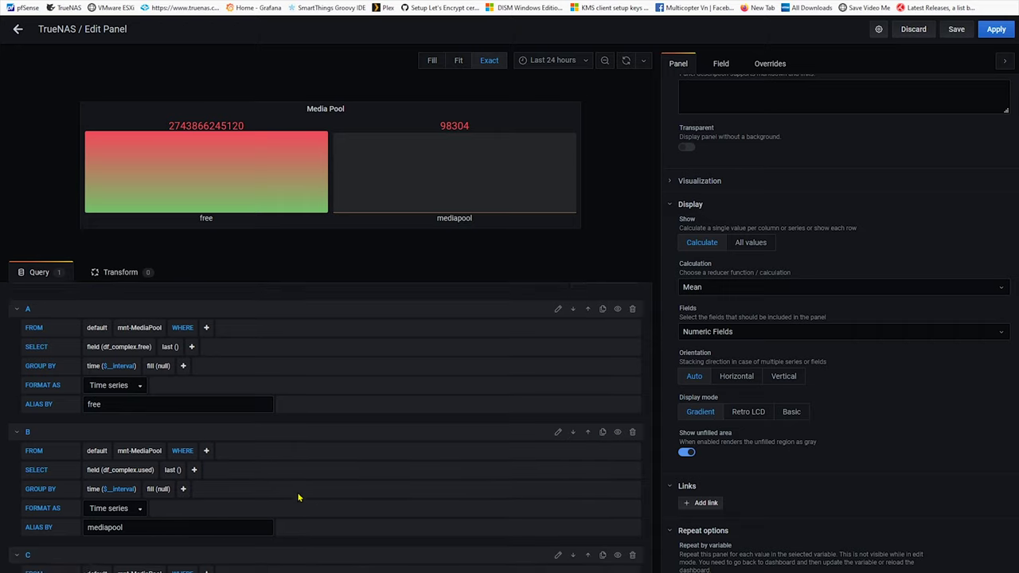
pyautogui.scroll(-3, 298, 498)
pyautogui.click(151, 456)
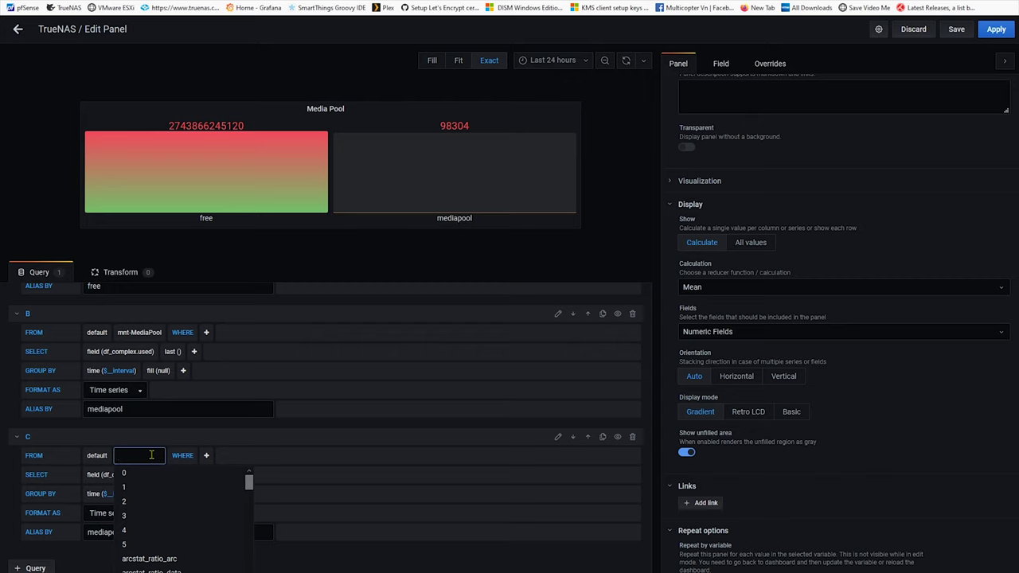
pyautogui.write('mnt')
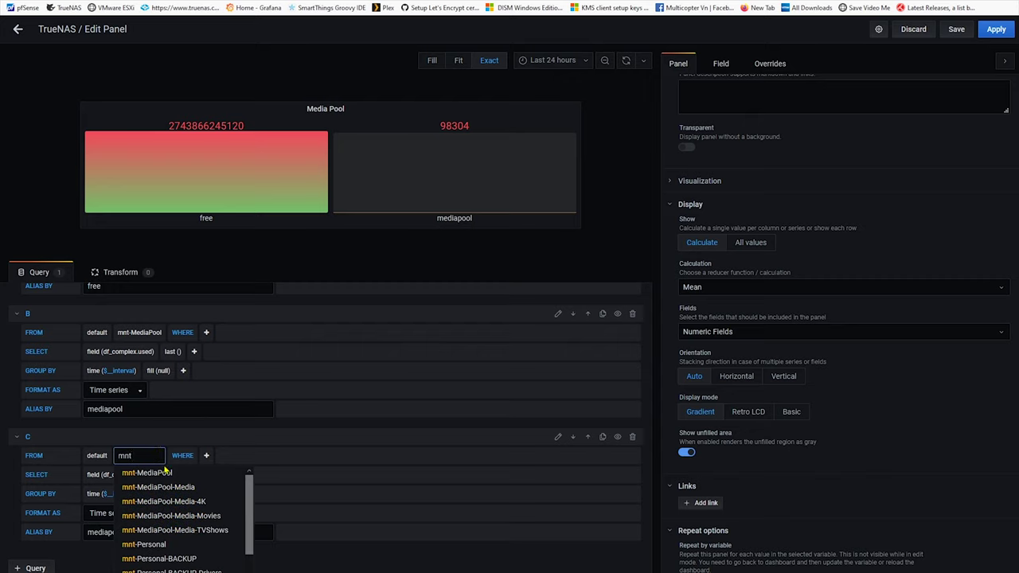
pyautogui.click(159, 486)
pyautogui.moveTo(140, 532); pyautogui.dragTo(28, 538)
pyautogui.write('med')
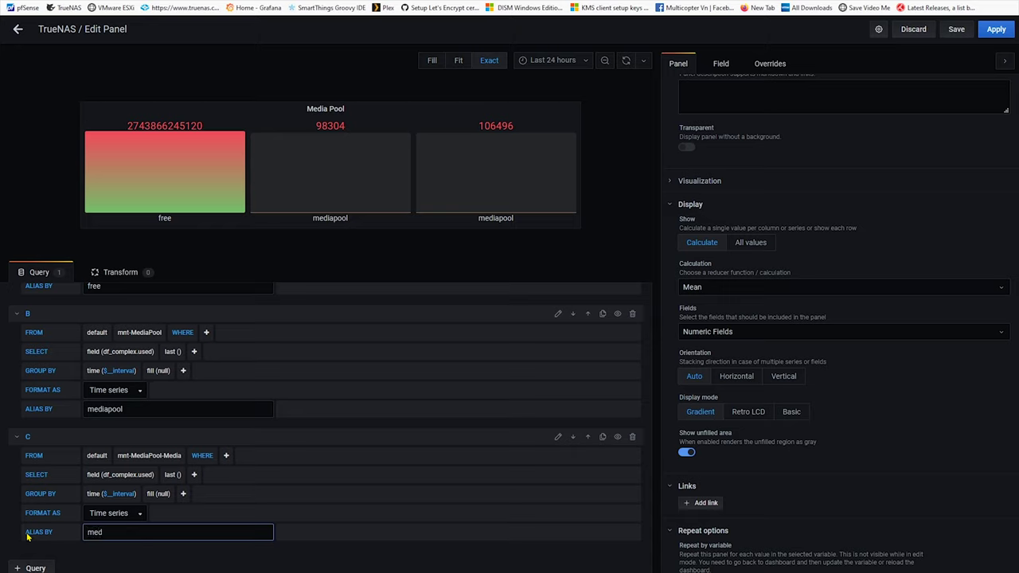
pyautogui.click(103, 555)
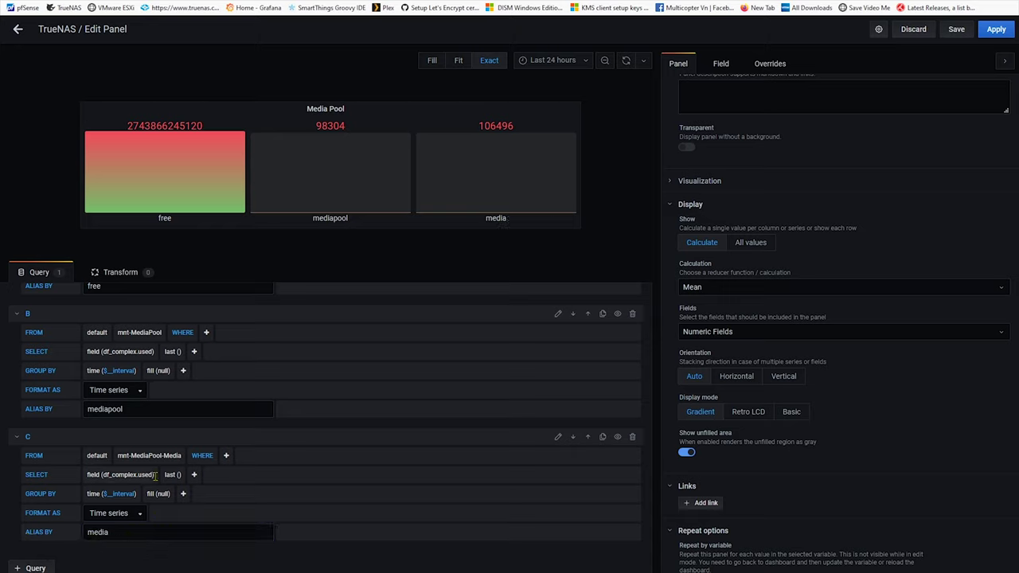
# Duplicate into query D using mnt-MediaPool-Media-4K, aliased 'media-4k'
pyautogui.click(602, 439)
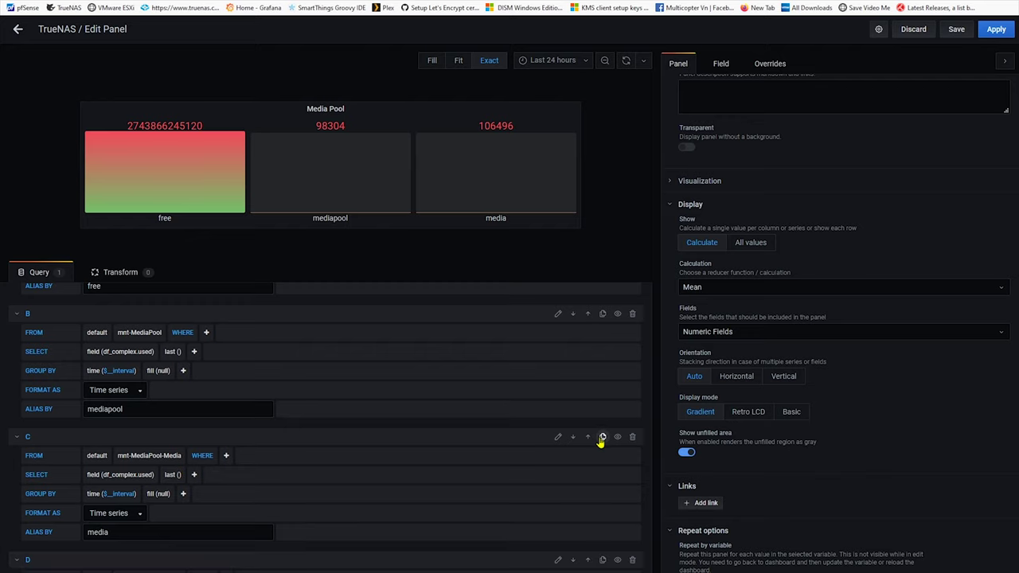
pyautogui.click(177, 456)
pyautogui.write('media')
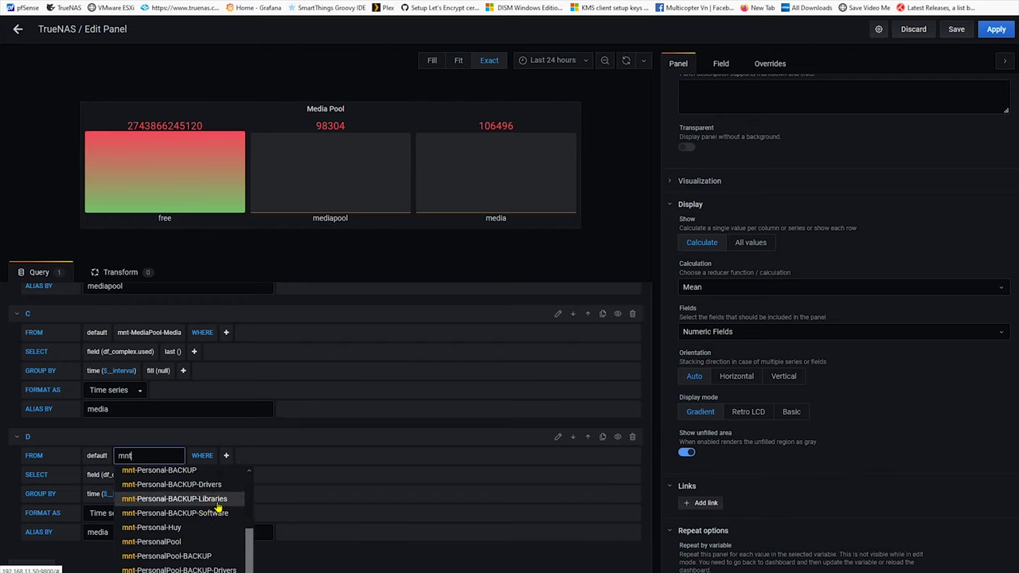
pyautogui.click(191, 493)
pyautogui.click(140, 533)
pyautogui.write('-4k')
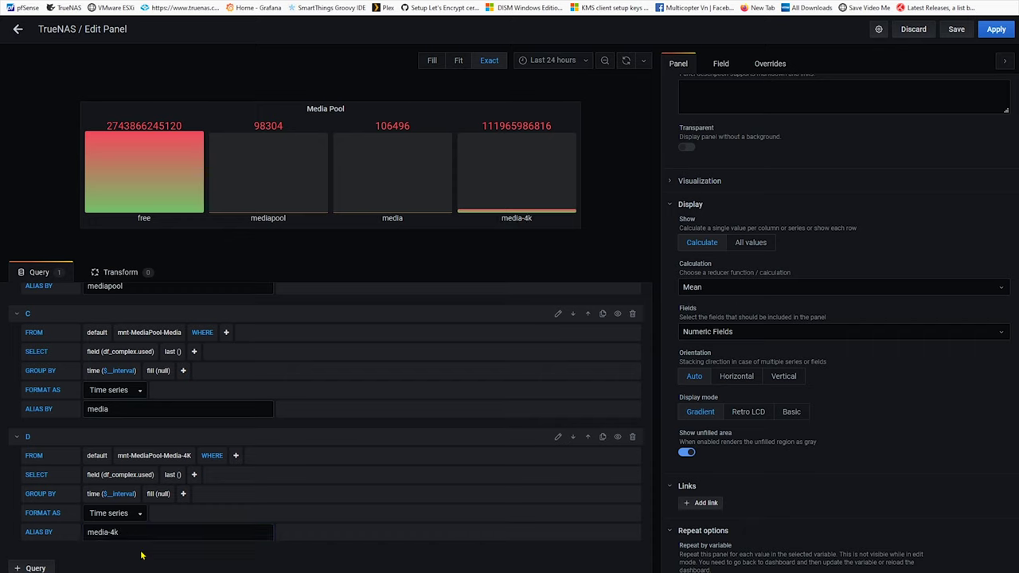
pyautogui.click(602, 437)
# Duplicate into query E using mnt-MediaPool-Media-Movies, aliased 'media-movies'
pyautogui.click(160, 456)
pyautogui.click(172, 509)
pyautogui.click(187, 533)
pyautogui.press('BackSpace')
pyautogui.press('BackSpace')
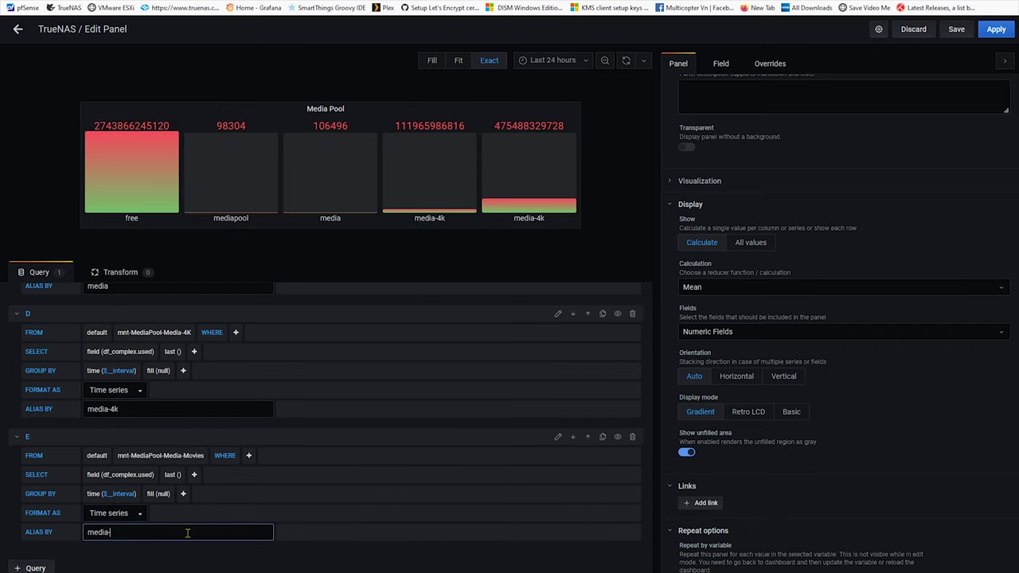
pyautogui.write('movies')
# Duplicate into query F using mnt-MediaPool-Media-TVShows, aliased 'media-tvshows'
pyautogui.click(602, 437)
pyautogui.click(197, 455)
pyautogui.write('mnt')
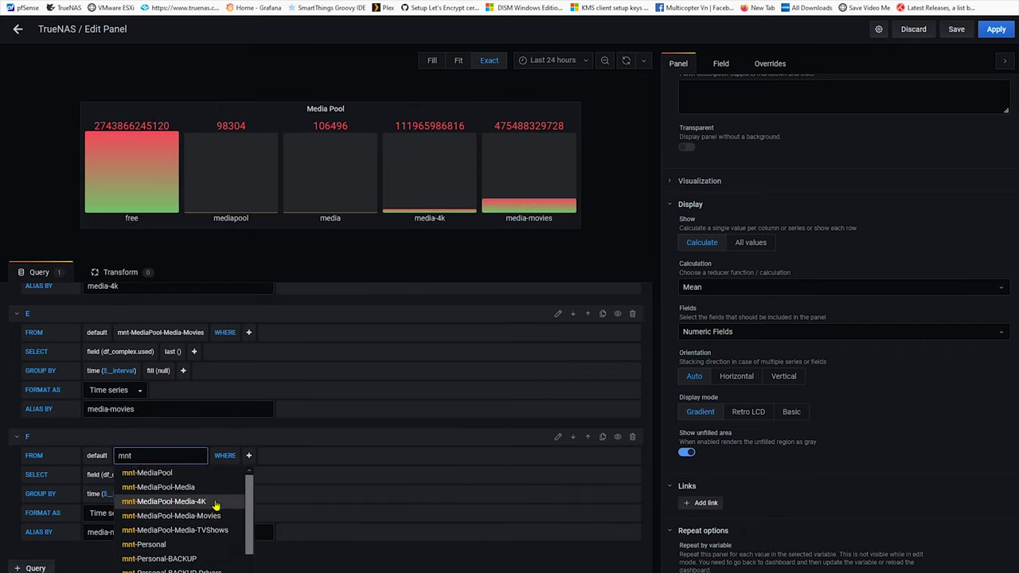
pyautogui.click(188, 510)
pyautogui.doubleClick(192, 533)
pyautogui.write('tvshows')
pyautogui.click(214, 553)
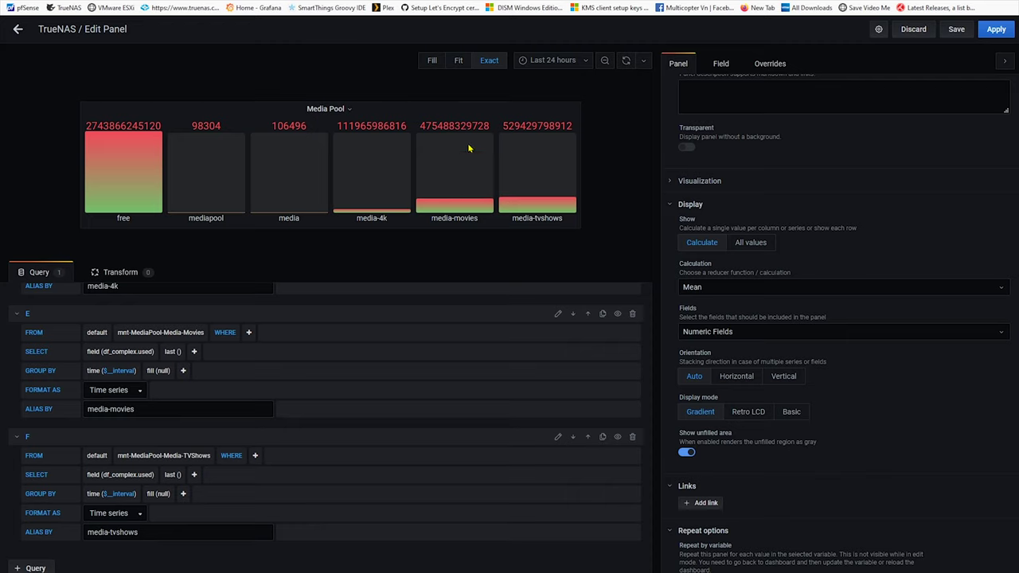
pyautogui.doubleClick(220, 126)
pyautogui.doubleClick(288, 126)
pyautogui.doubleClick(371, 126)
# Add an Add field from calculation transformation totalling all series, aliased 'total'
pyautogui.click(112, 274)
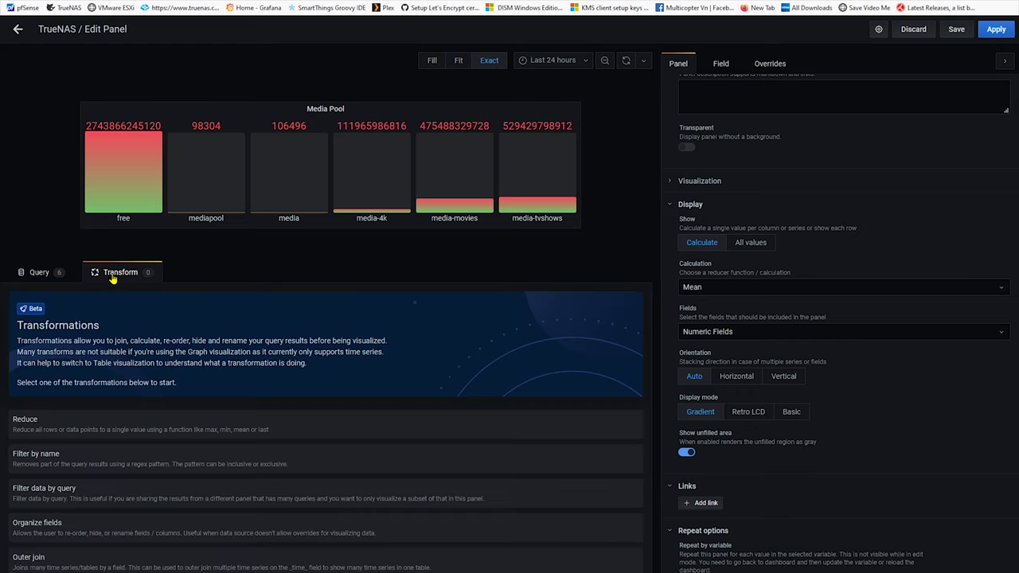
pyautogui.scroll(-3, 238, 414)
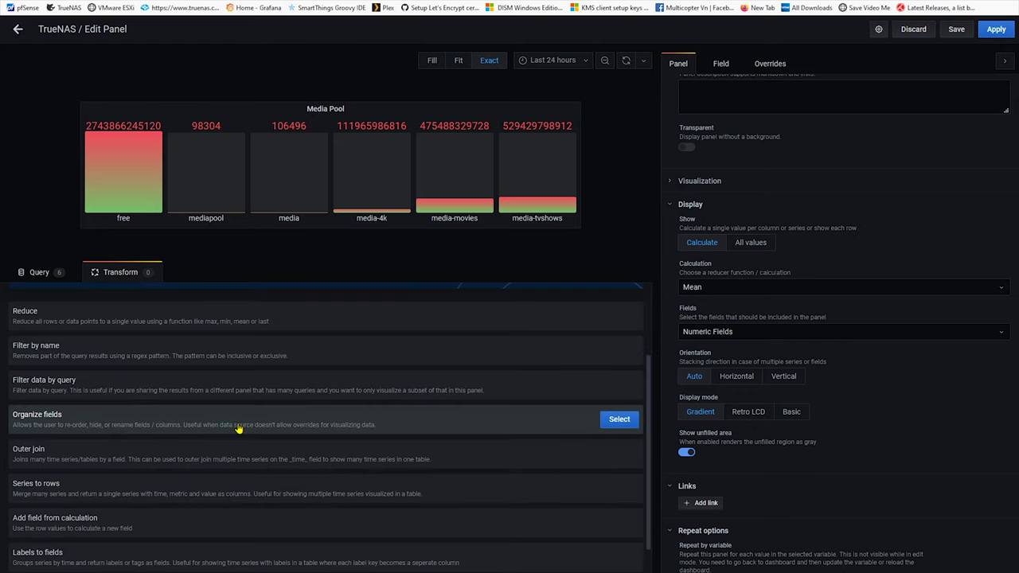
pyautogui.click(139, 533)
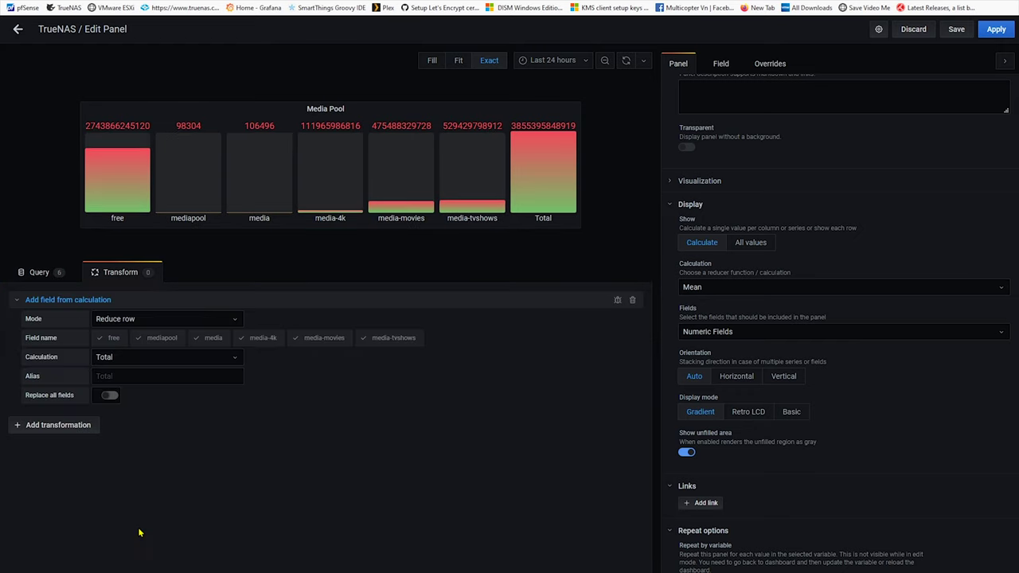
pyautogui.click(132, 372)
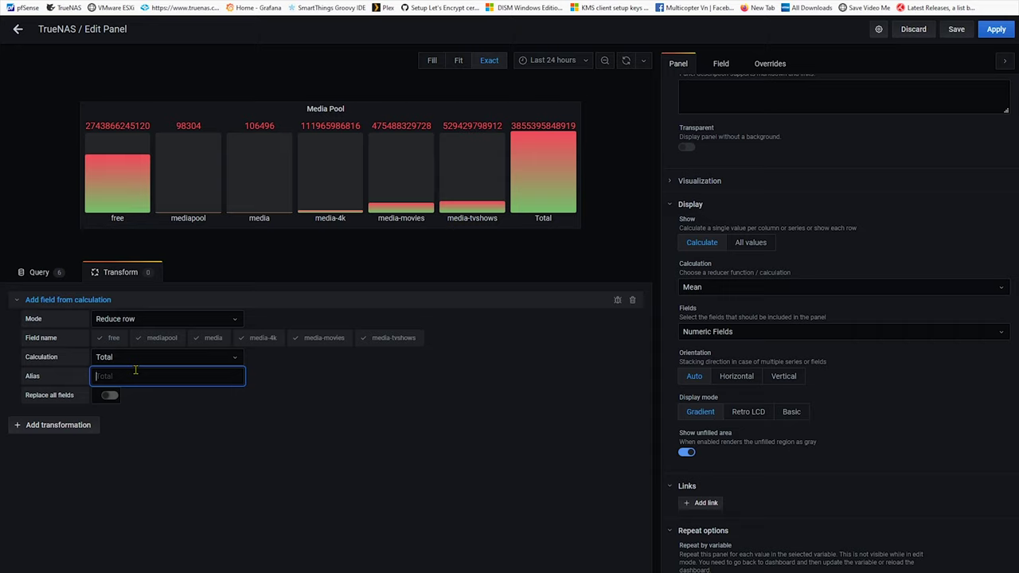
pyautogui.write('total')
pyautogui.click(156, 457)
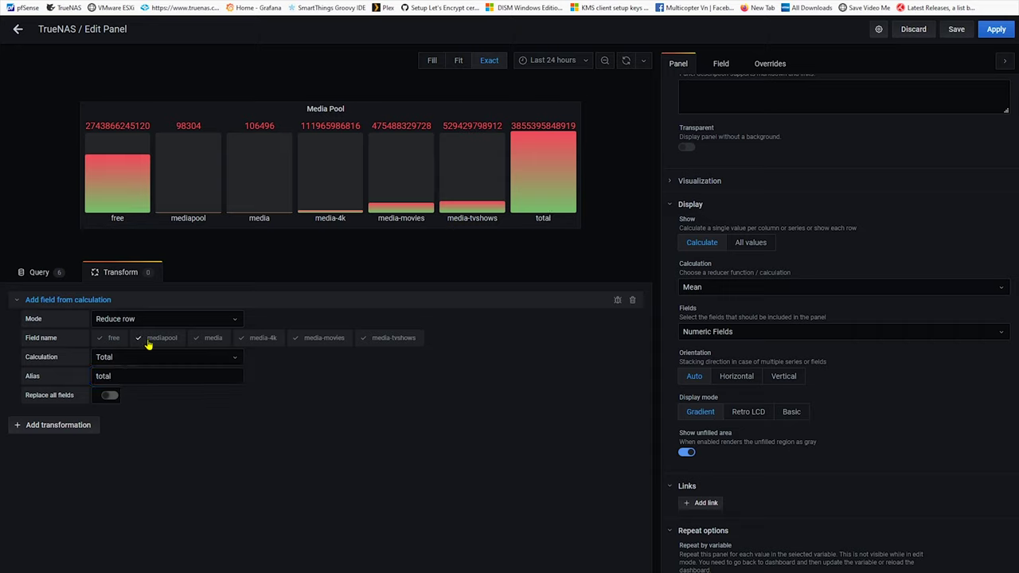
# Add a second Add field from calculation transformation
pyautogui.click(59, 425)
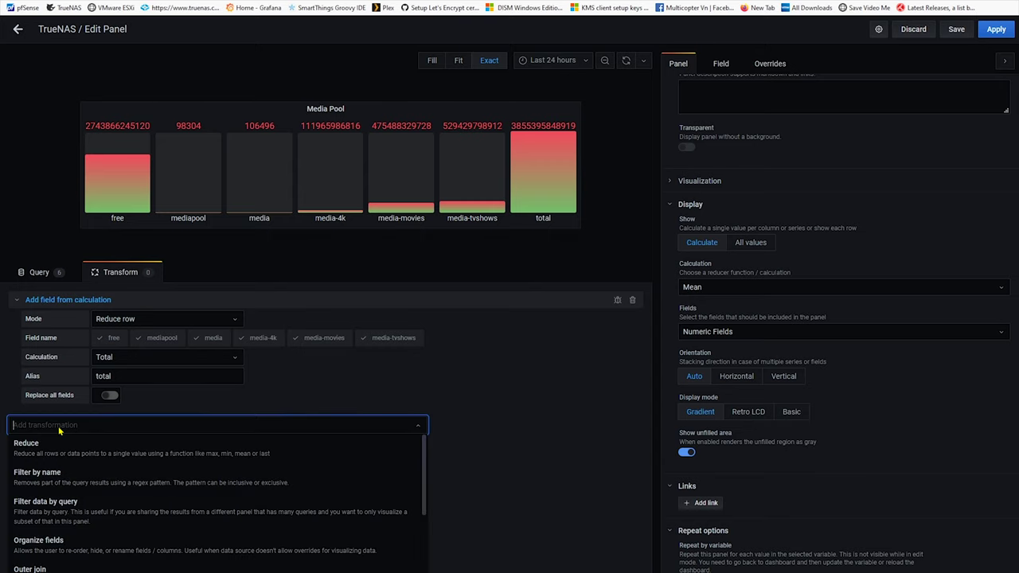
pyautogui.scroll(-4, 160, 478)
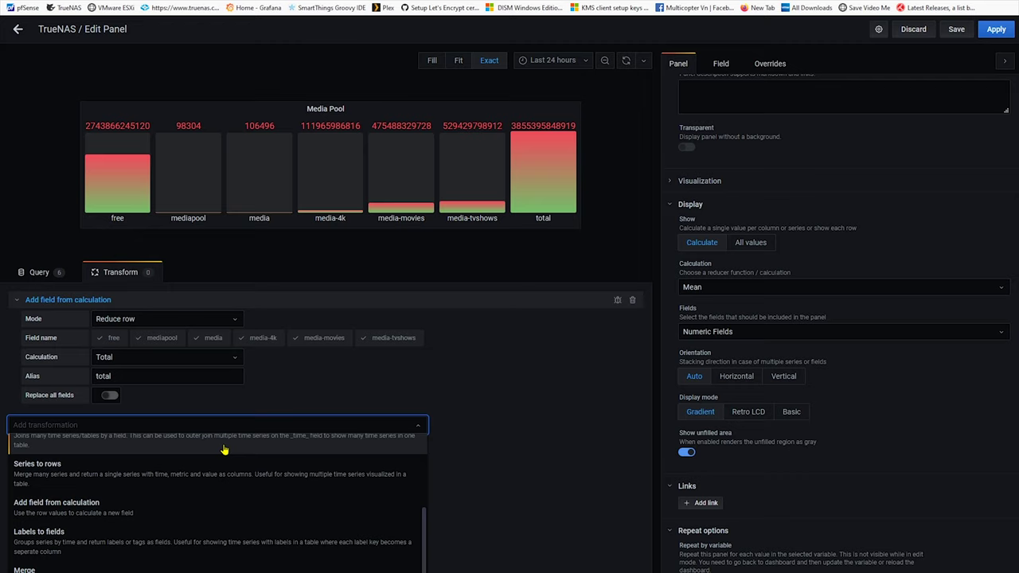
pyautogui.click(135, 517)
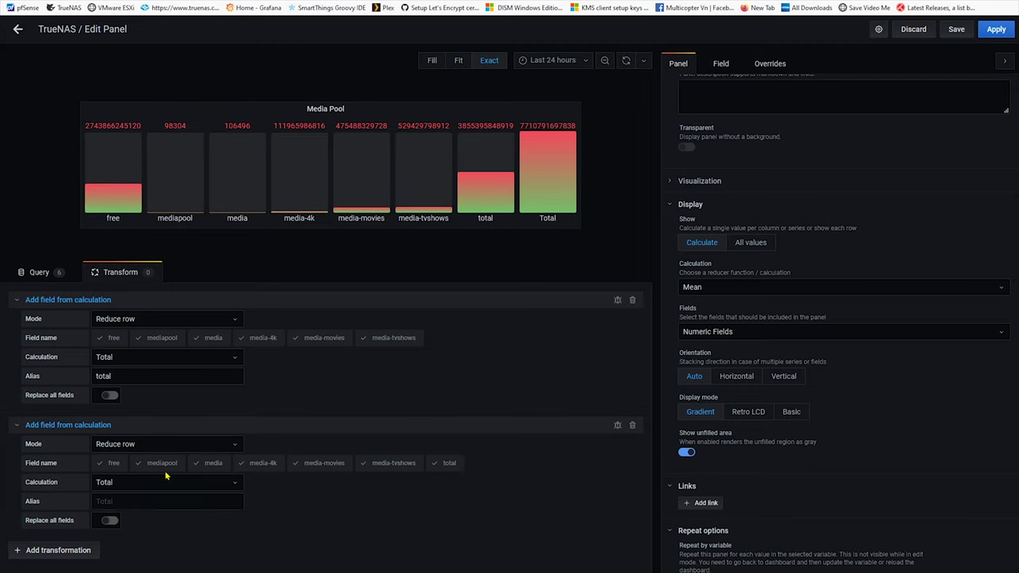
# Sum mediapool, media, media-4k, media-movies and media-tvshows into a field aliased 'used'
pyautogui.click(157, 470)
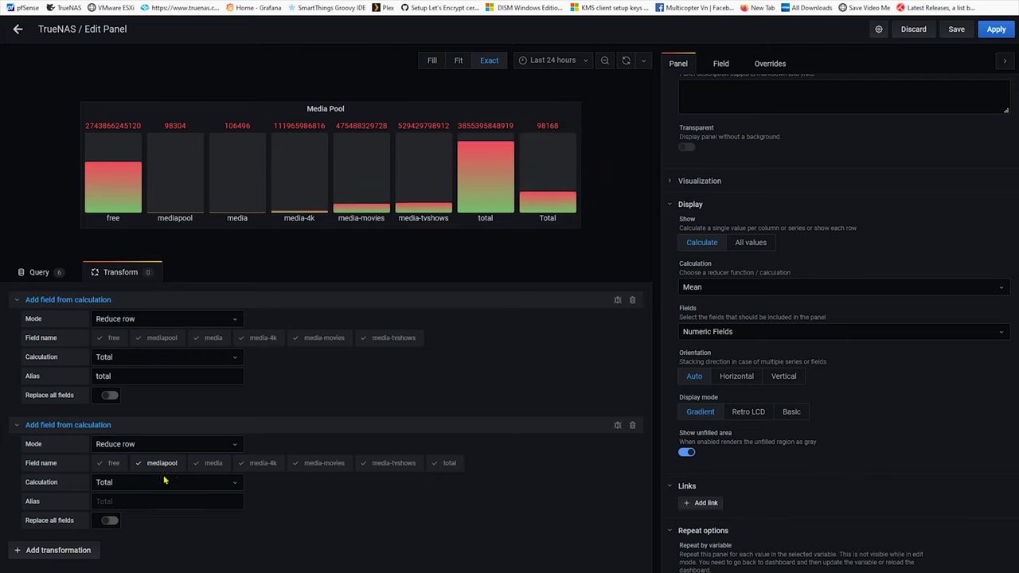
pyautogui.click(206, 472)
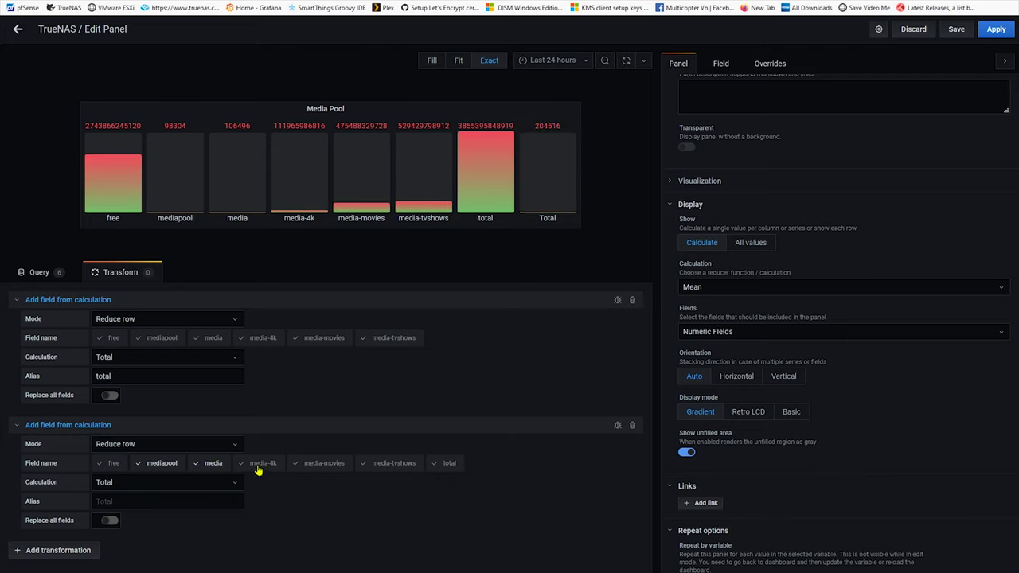
pyautogui.click(260, 464)
pyautogui.click(322, 464)
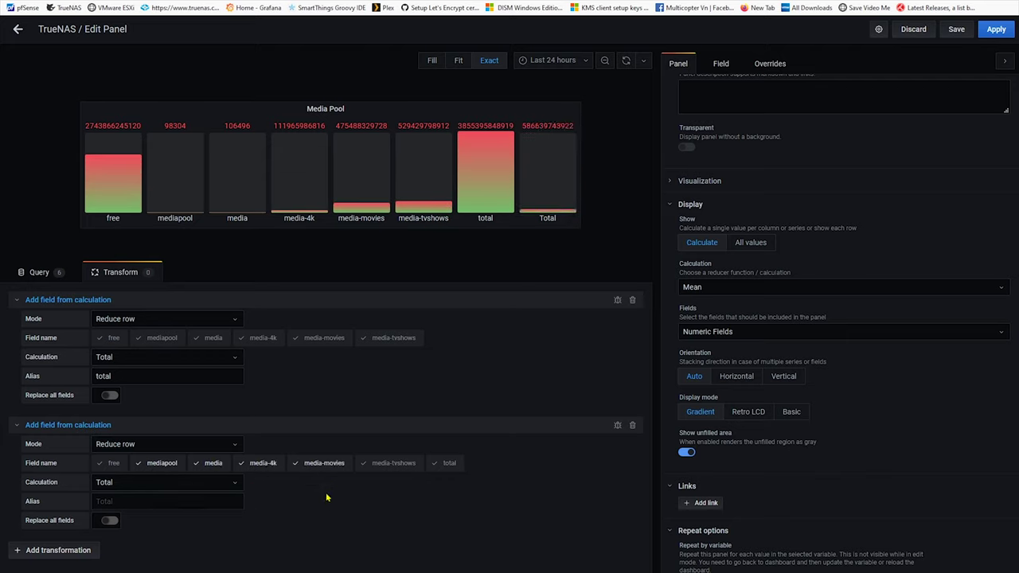
pyautogui.click(392, 468)
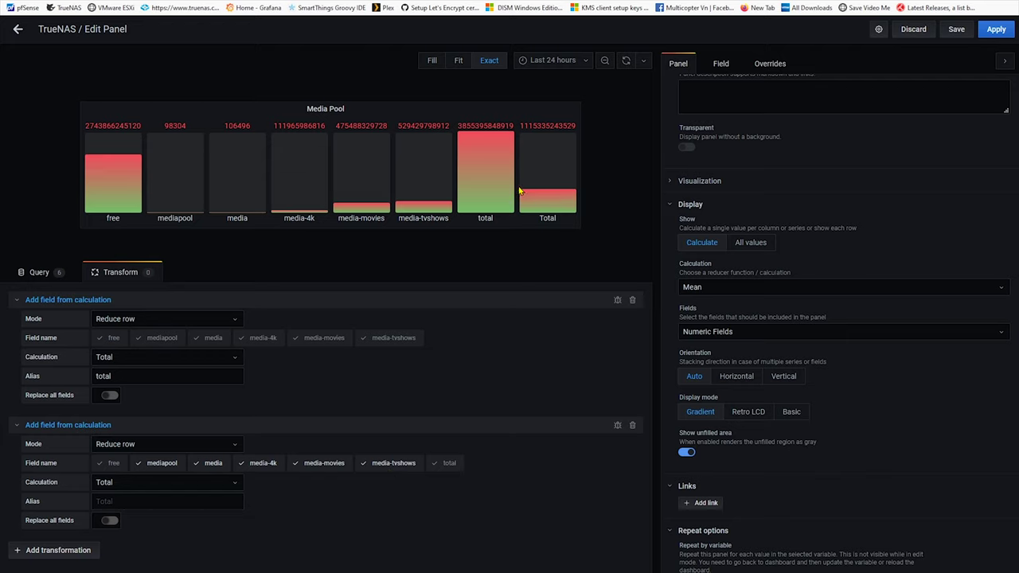
pyautogui.click(125, 503)
pyautogui.write('used')
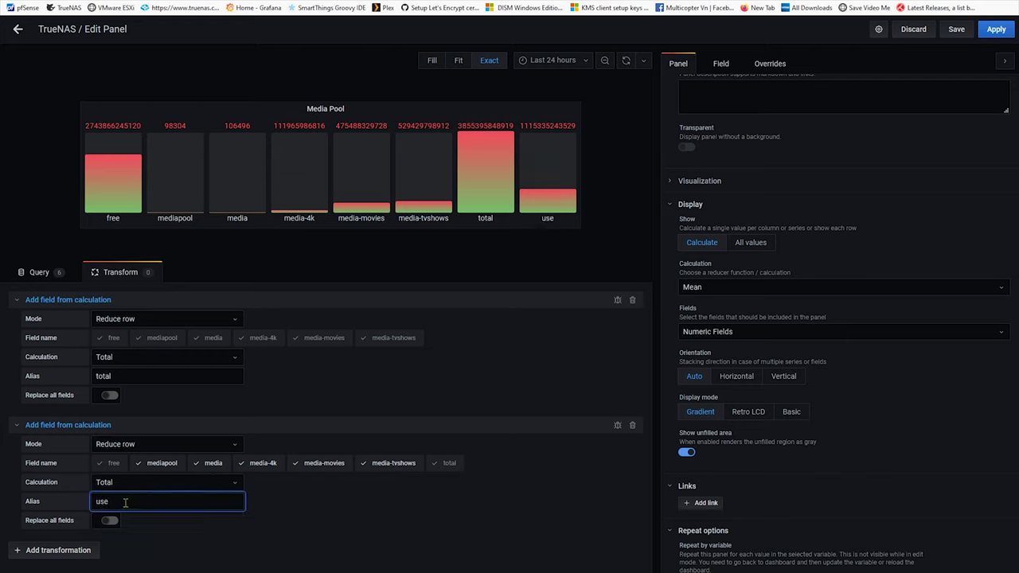
pyautogui.click(265, 529)
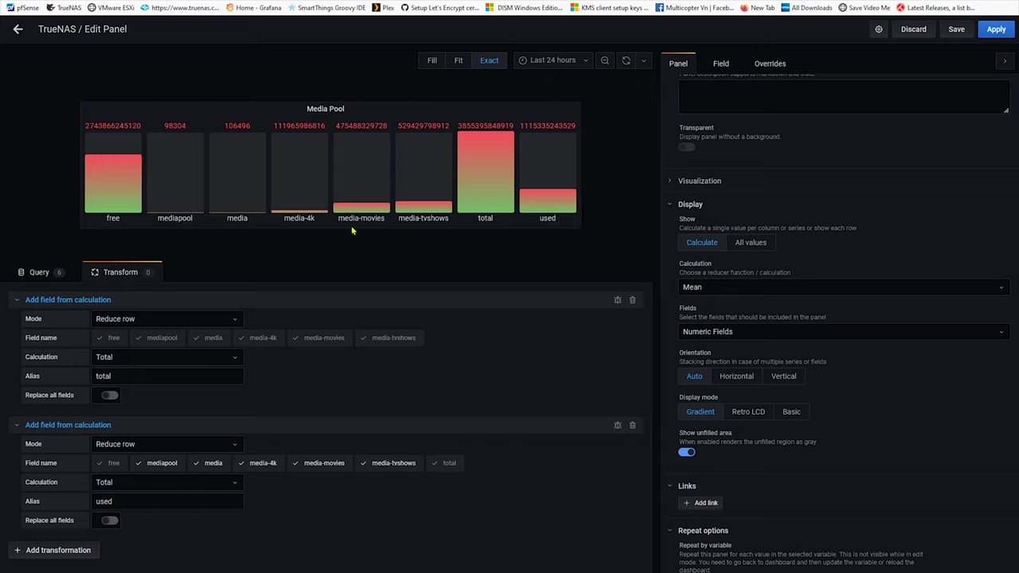
pyautogui.click(73, 551)
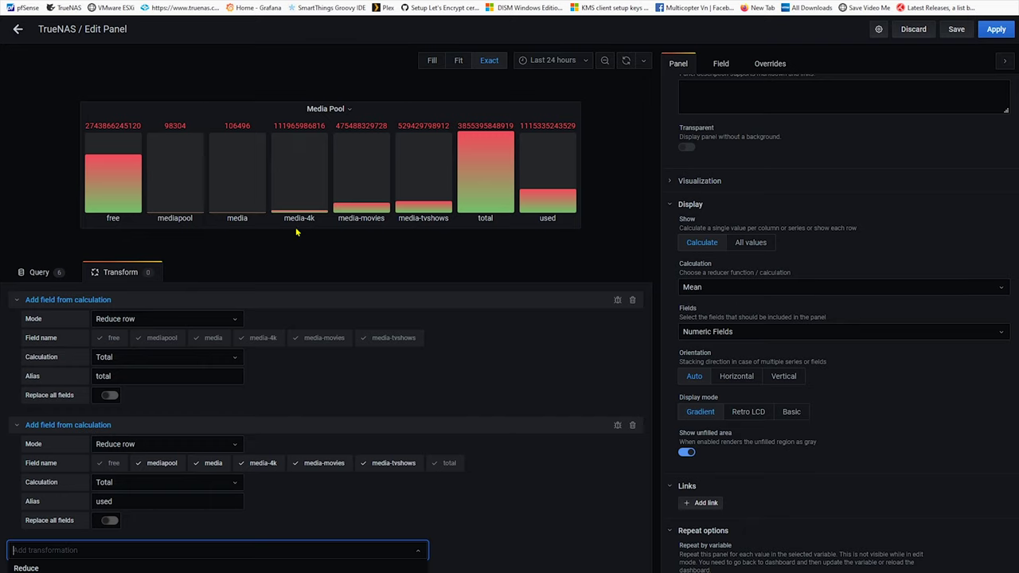
# Add a Filter by name transformation, unticking free, mediapool and all four media series
pyautogui.scroll(-3, 437, 391)
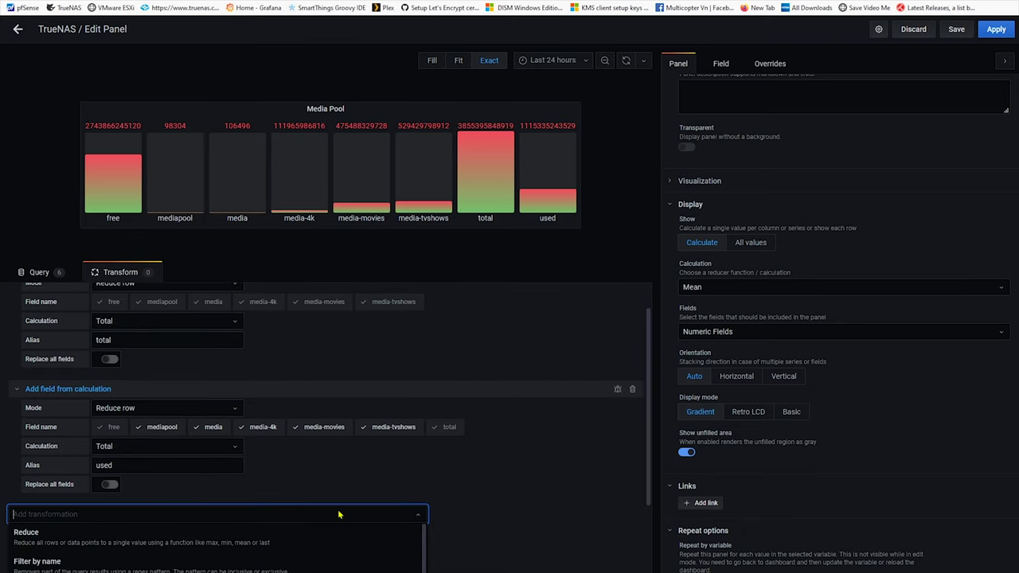
pyautogui.click(135, 458)
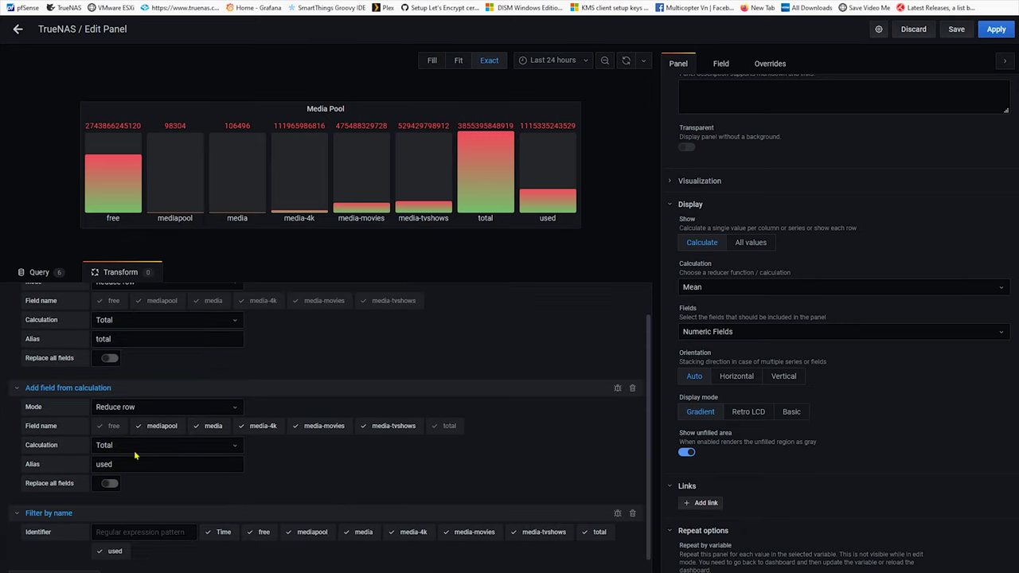
pyautogui.scroll(-1, 338, 477)
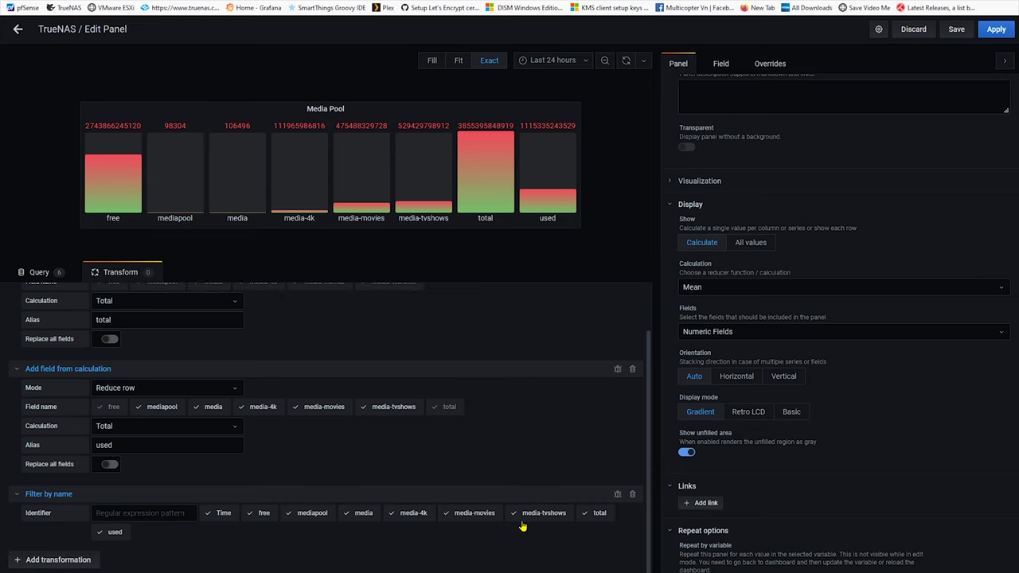
pyautogui.click(544, 514)
pyautogui.click(474, 514)
pyautogui.click(414, 514)
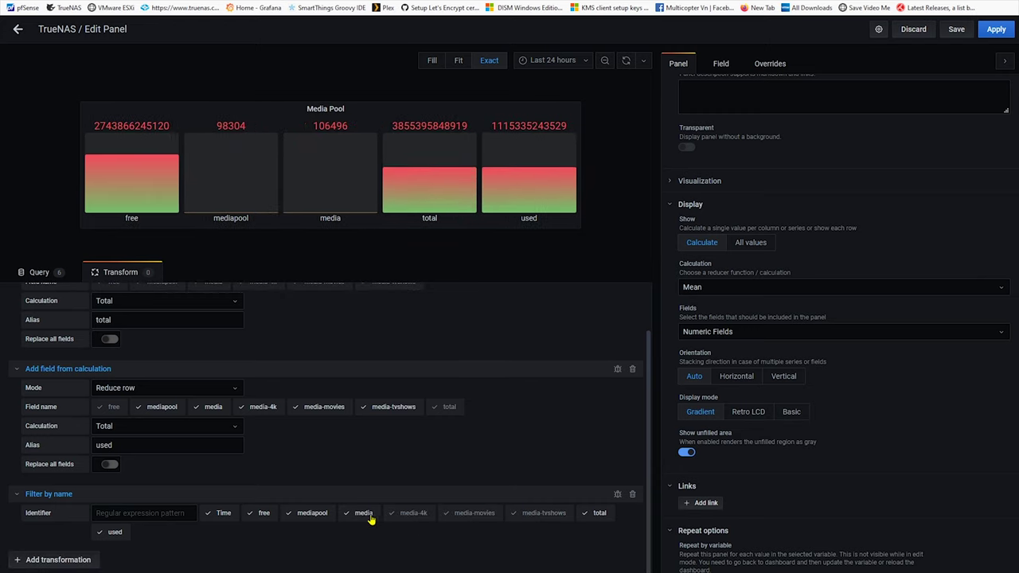
pyautogui.click(364, 514)
pyautogui.click(312, 513)
pyautogui.click(264, 513)
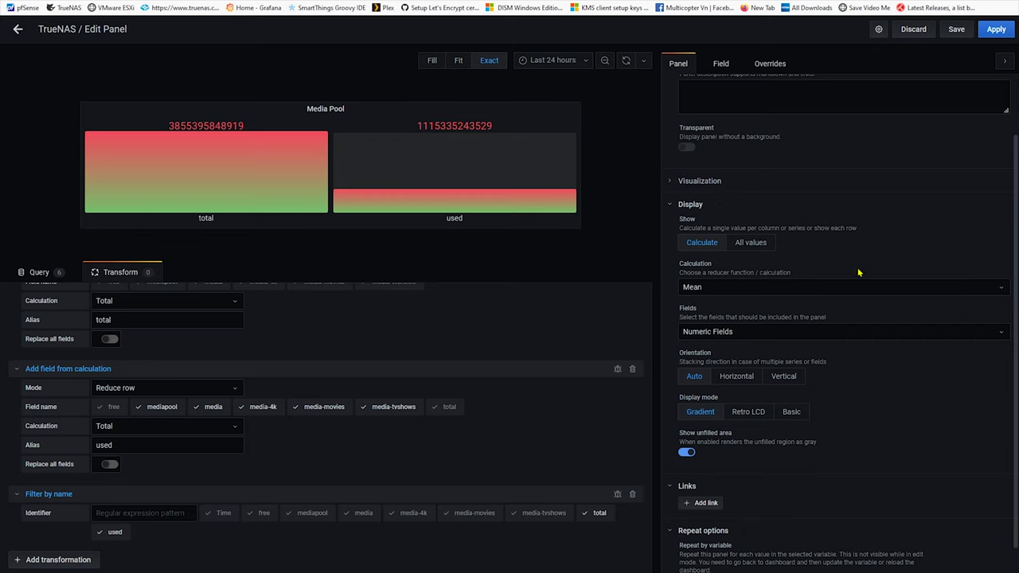
pyautogui.scroll(1, 841, 293)
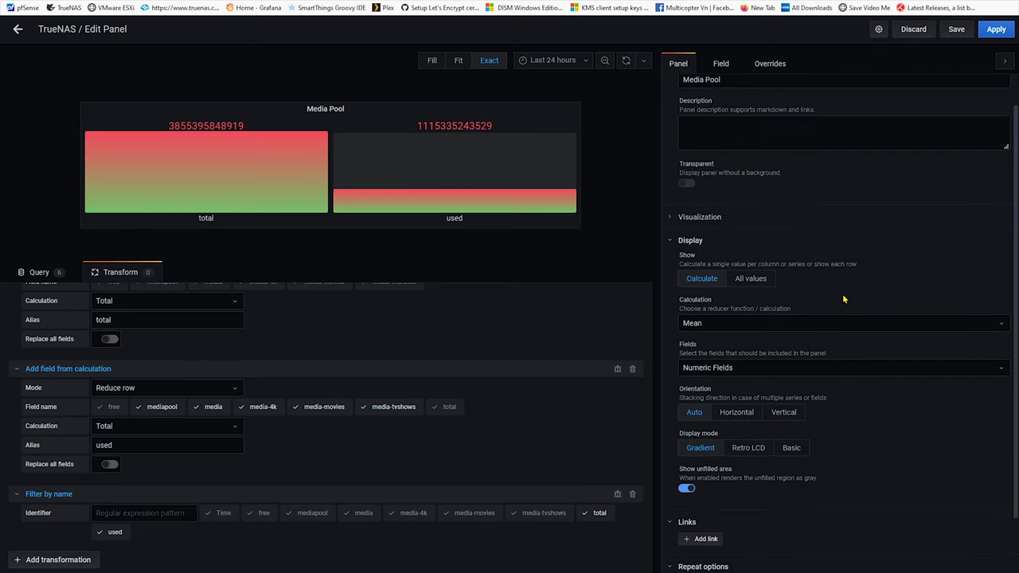
pyautogui.scroll(1, 844, 299)
pyautogui.click(722, 65)
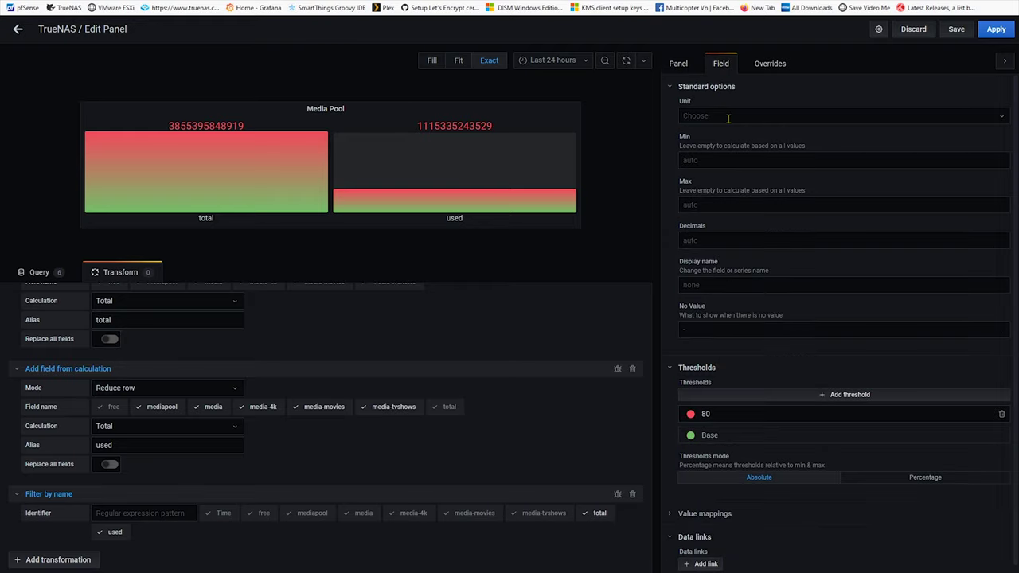
pyautogui.doubleClick(206, 125)
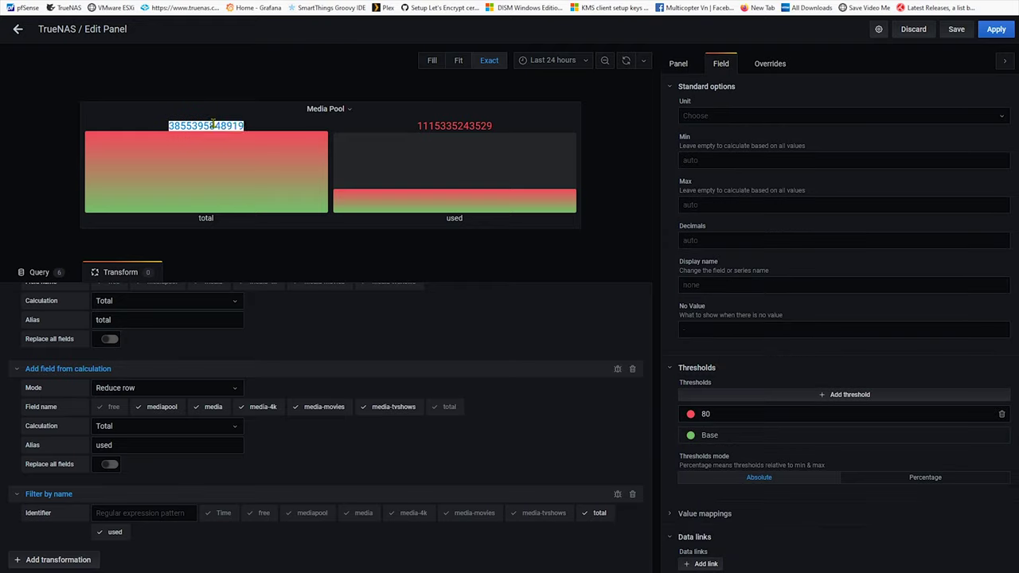
pyautogui.rightClick(211, 122)
pyautogui.click(232, 133)
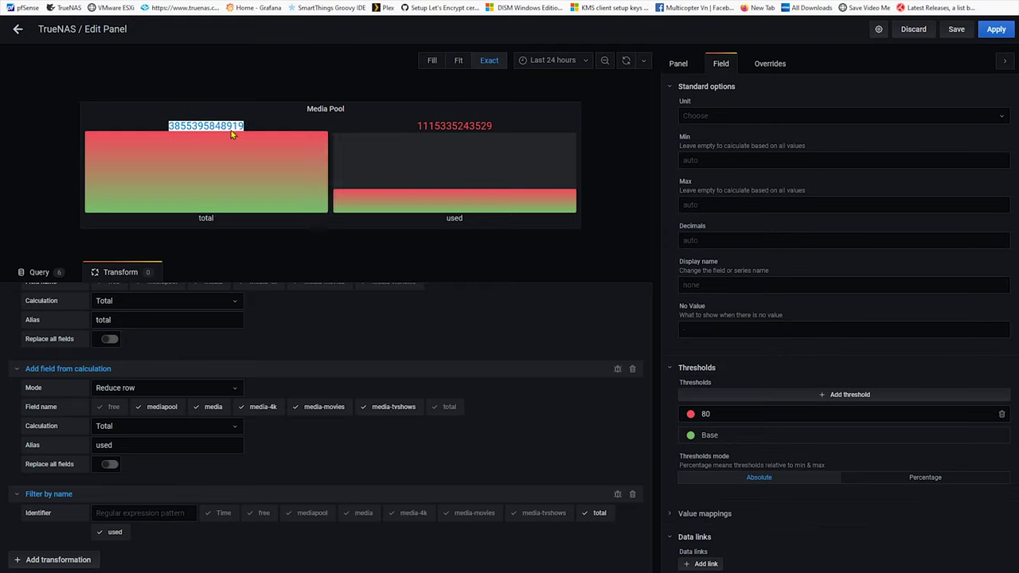
pyautogui.click(721, 204)
pyautogui.rightClick(719, 206)
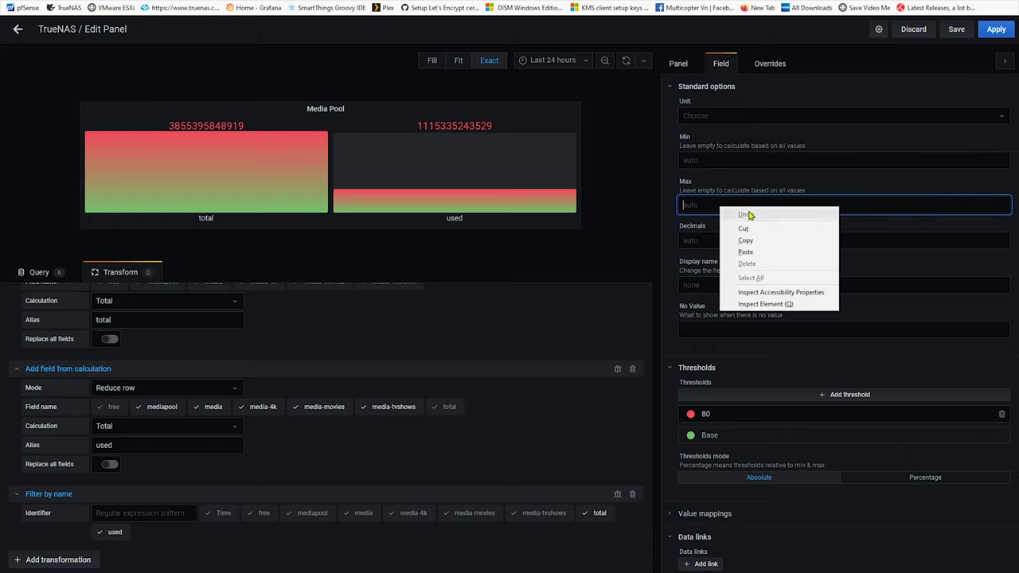
pyautogui.click(757, 254)
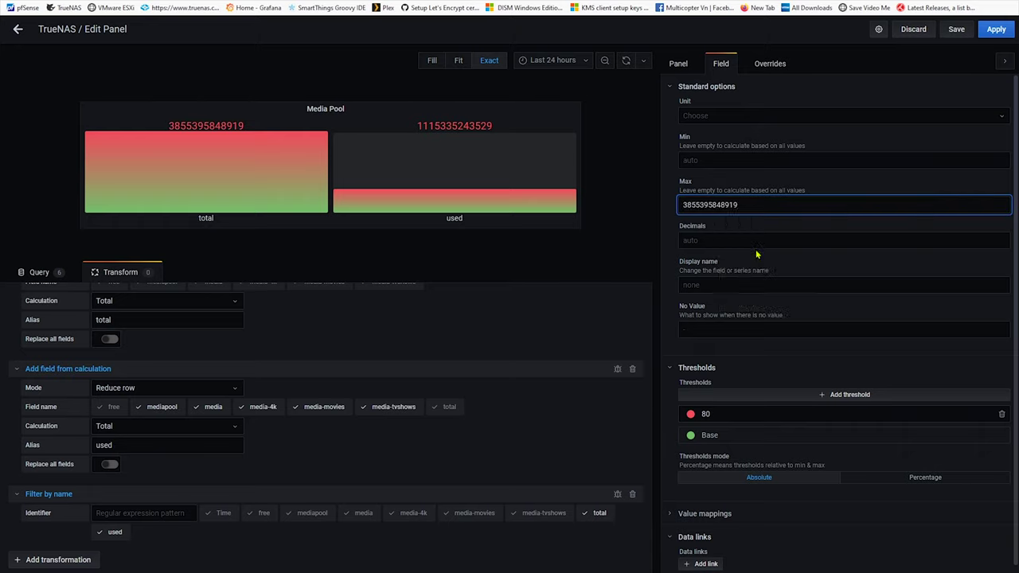
pyautogui.click(731, 160)
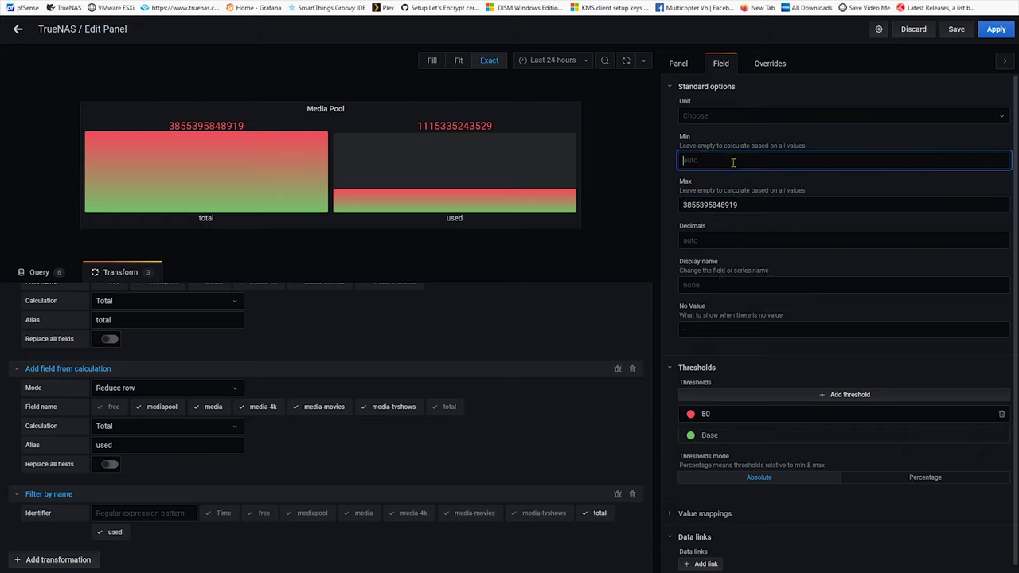
# Set the unit to Data (IEC) bits(IEC) with 2 decimals, showing 3.51 Tib total
pyautogui.click(744, 116)
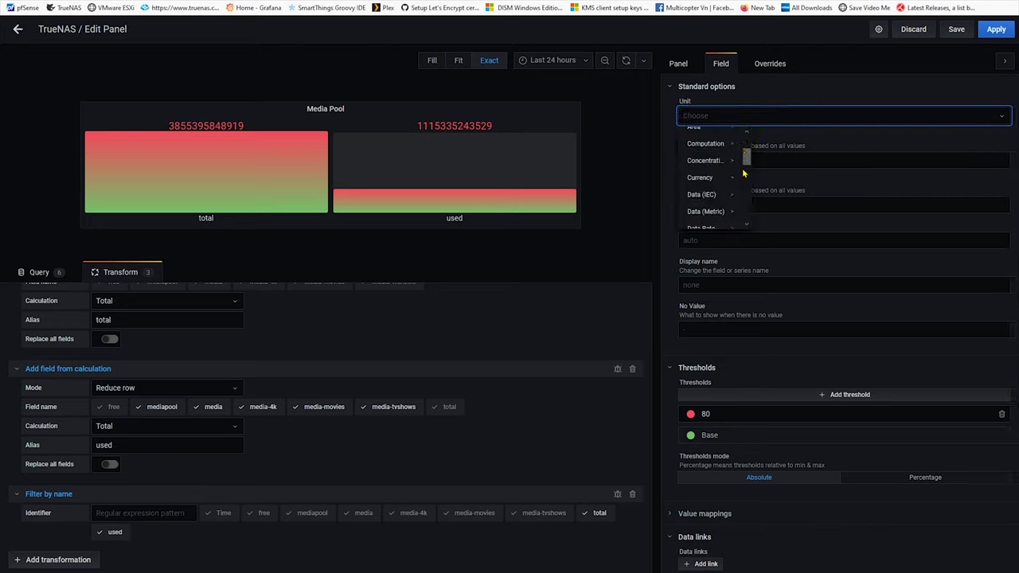
pyautogui.click(719, 196)
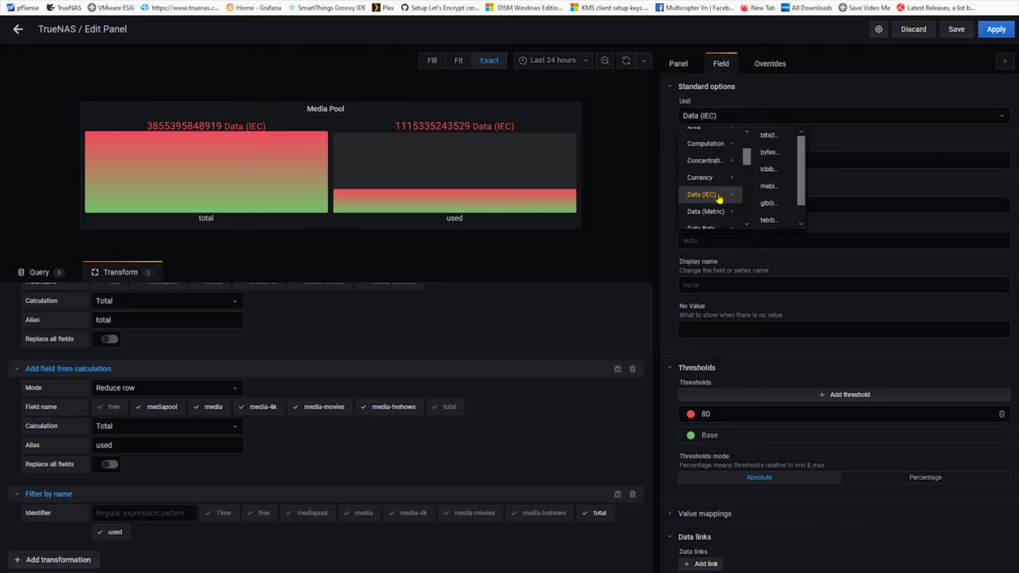
pyautogui.click(770, 137)
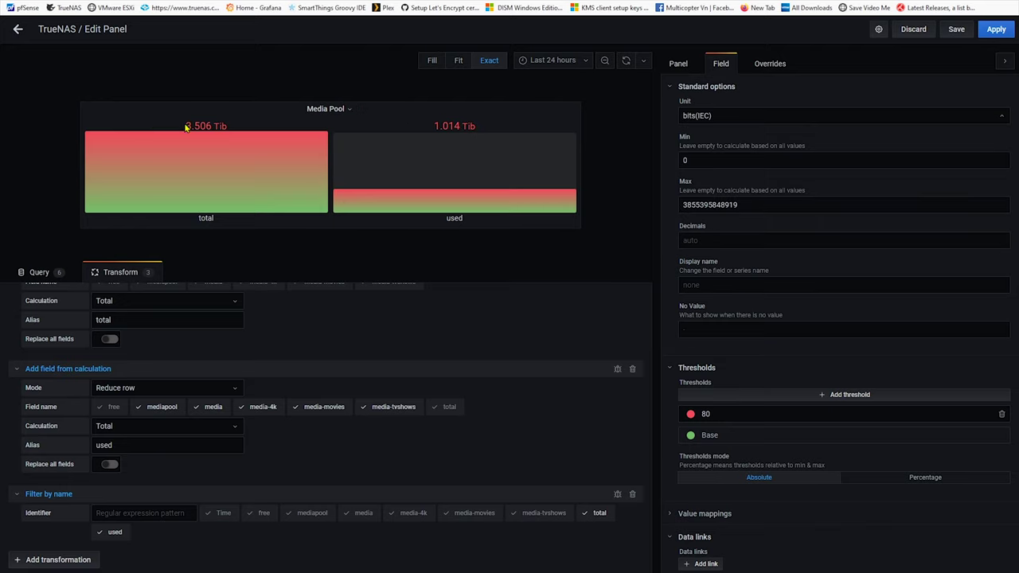
pyautogui.moveTo(186, 127); pyautogui.dragTo(228, 129)
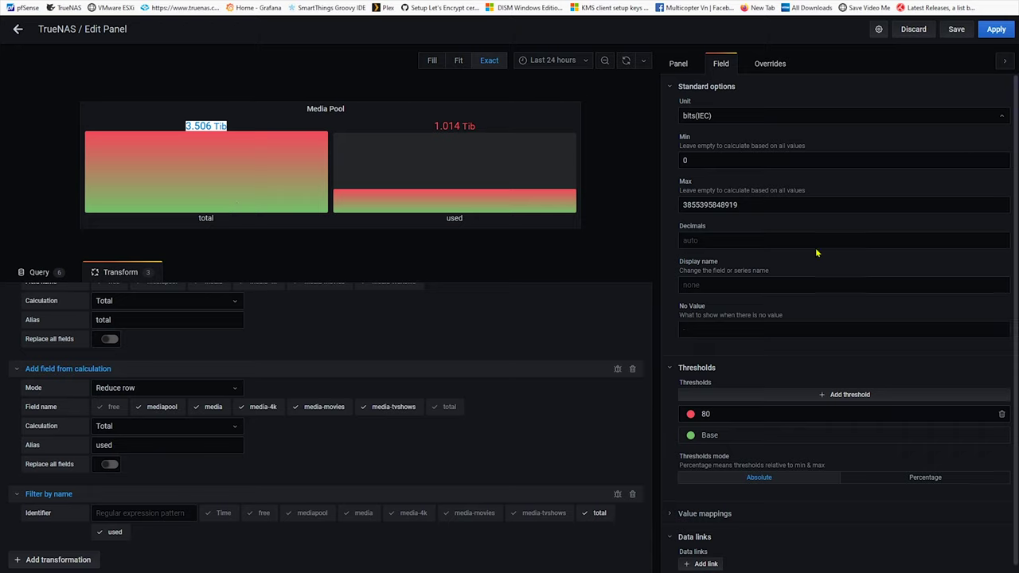
pyautogui.click(740, 243)
pyautogui.write('2')
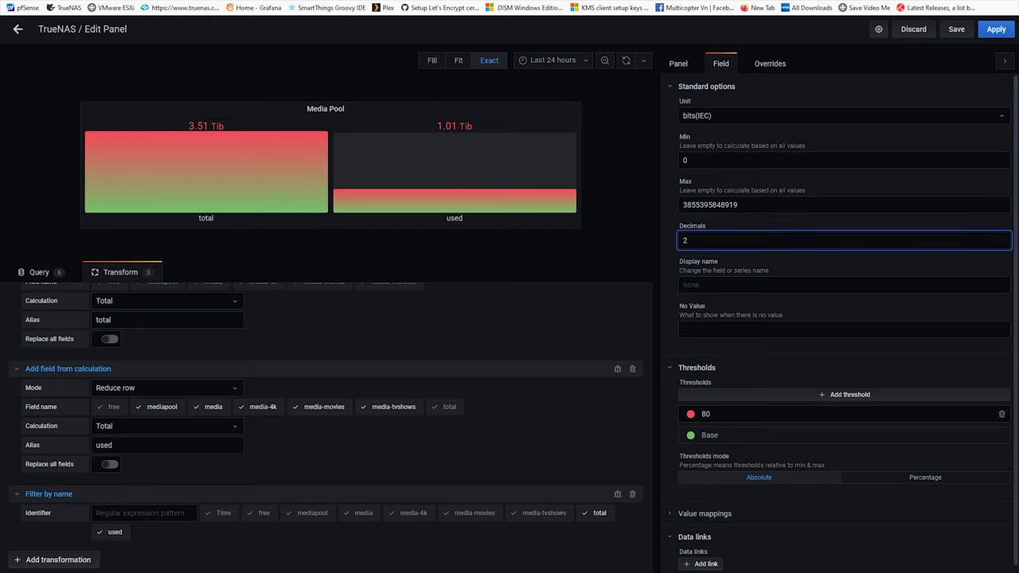
pyautogui.click(777, 203)
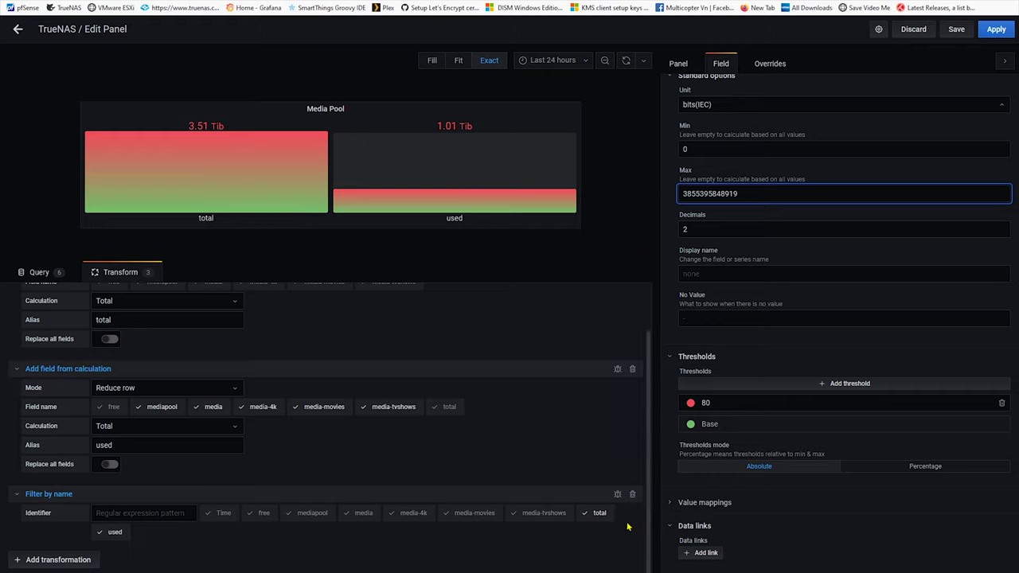
# Drop the total field from the Media Pool panel and lay the gauge out horizontally
pyautogui.click(602, 517)
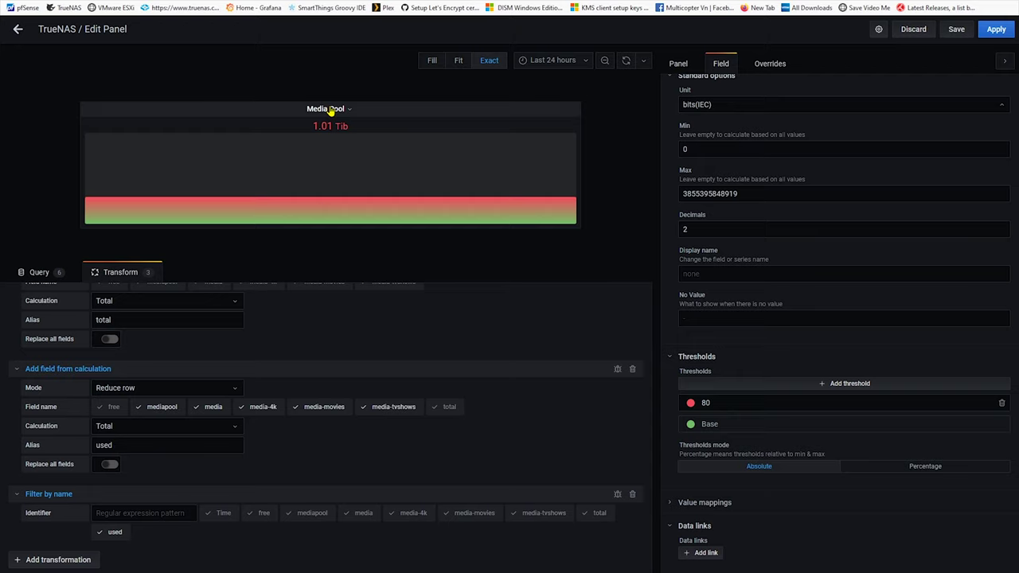
pyautogui.click(679, 64)
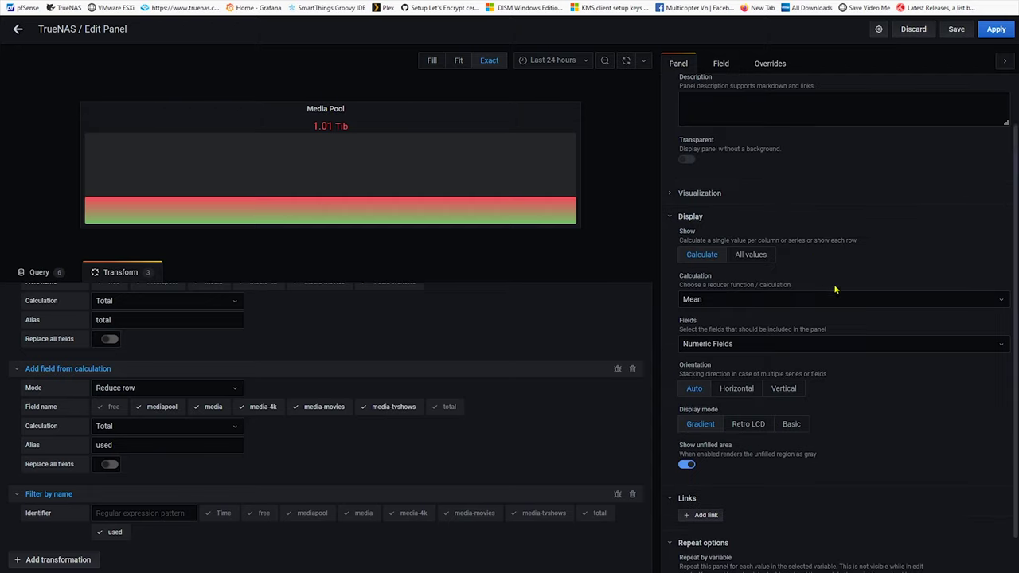
pyautogui.scroll(-1, 797, 319)
pyautogui.click(753, 344)
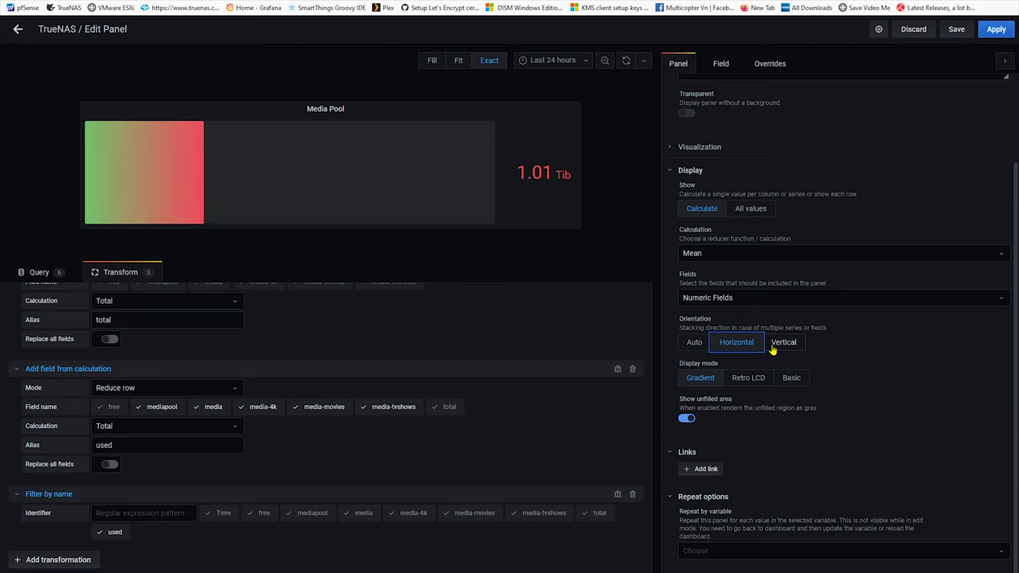
# Calculate the gauge from Last (not null) and refresh it to read 1.02 TiB
pyautogui.scroll(1, 725, 316)
pyautogui.click(727, 357)
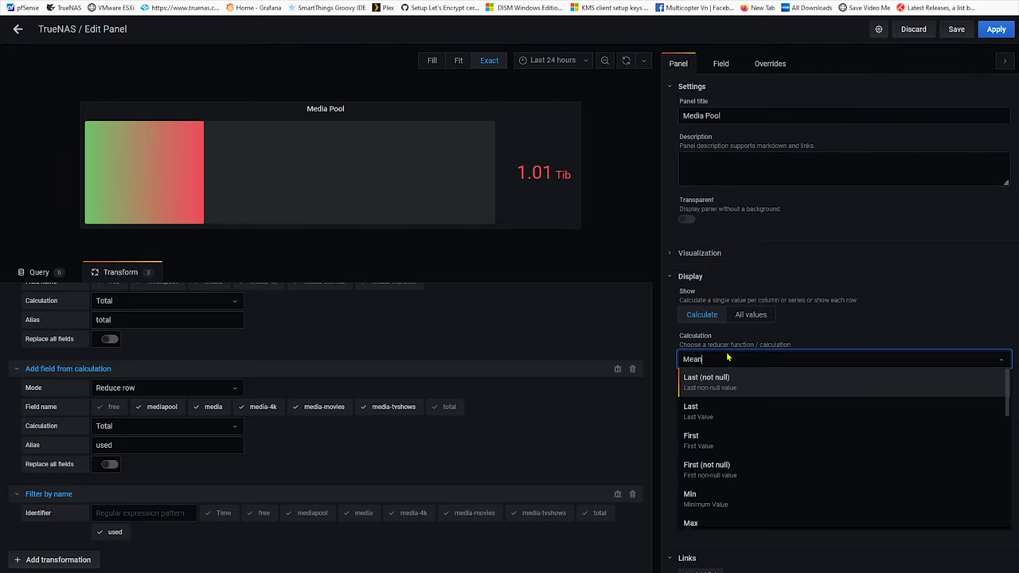
pyautogui.click(705, 388)
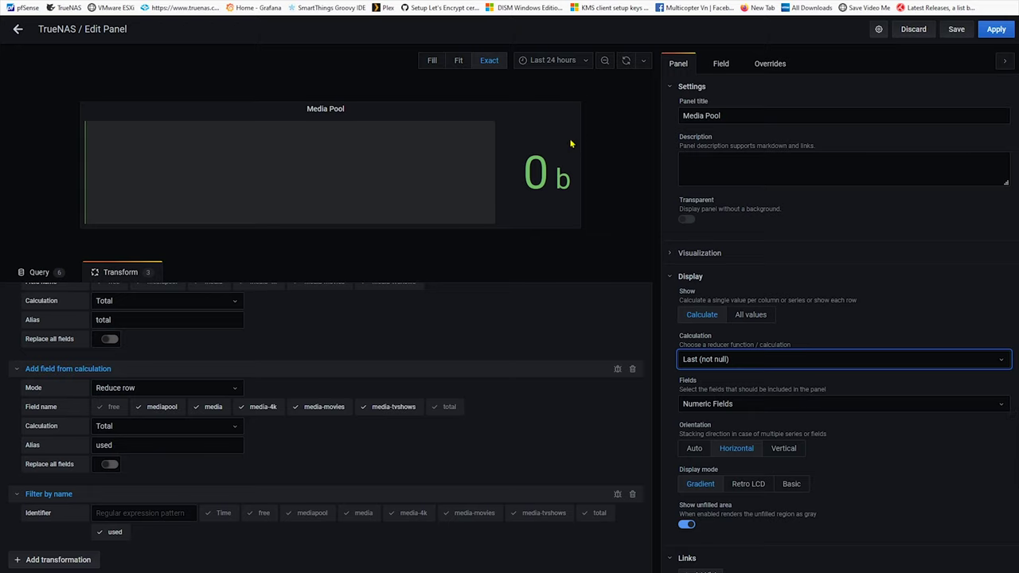
pyautogui.click(721, 65)
pyautogui.click(628, 67)
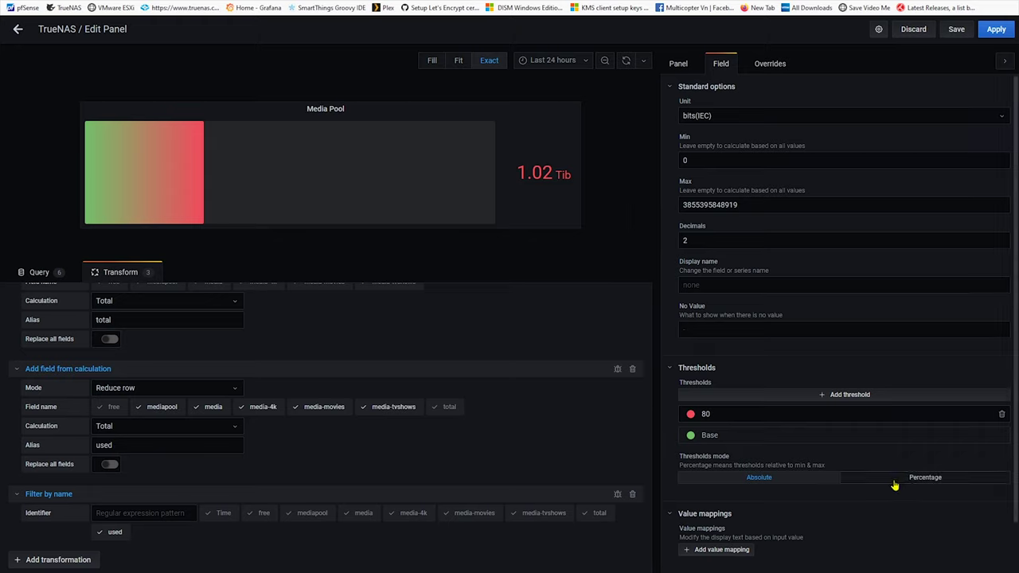
# Make the threshold a 95 percentage threshold in darker red and apply the panel
pyautogui.scroll(-1, 812, 354)
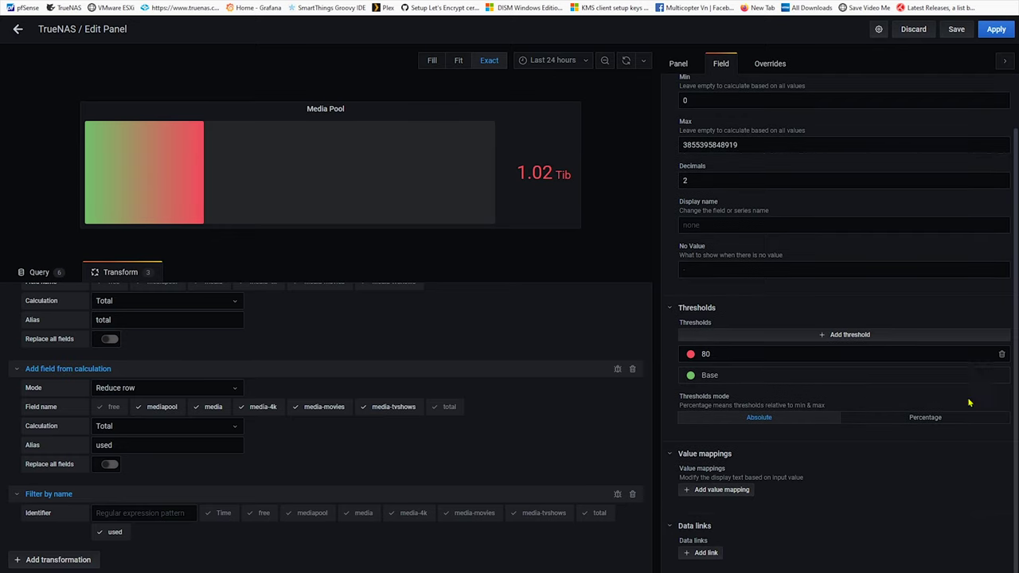
pyautogui.click(943, 420)
pyautogui.doubleClick(706, 356)
pyautogui.write('95')
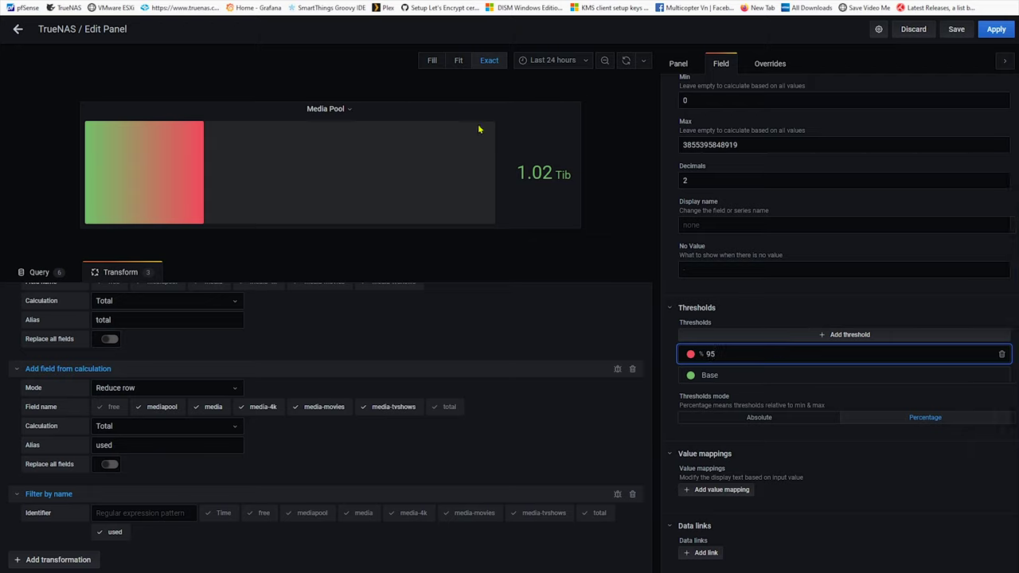
pyautogui.click(692, 355)
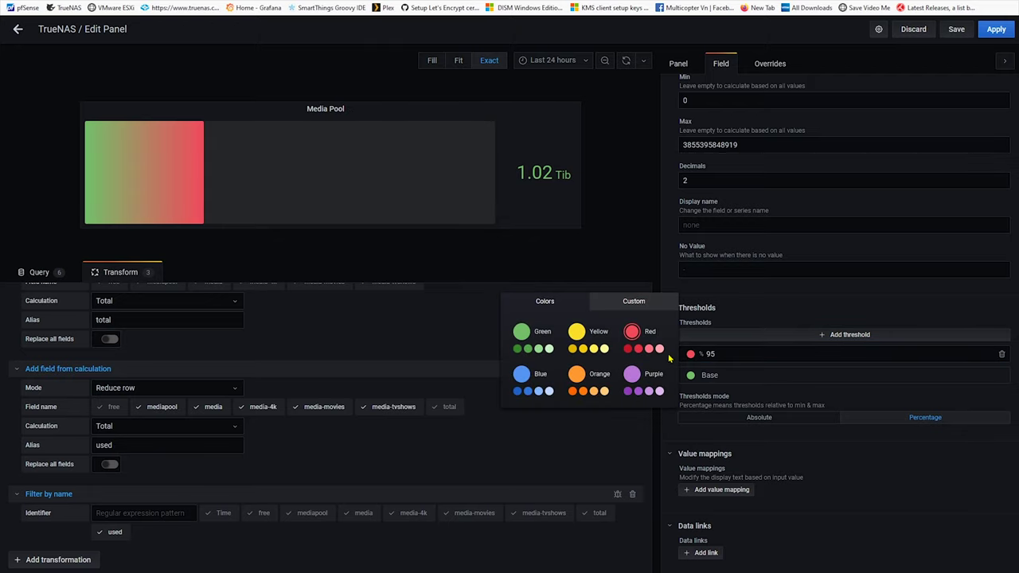
pyautogui.click(628, 351)
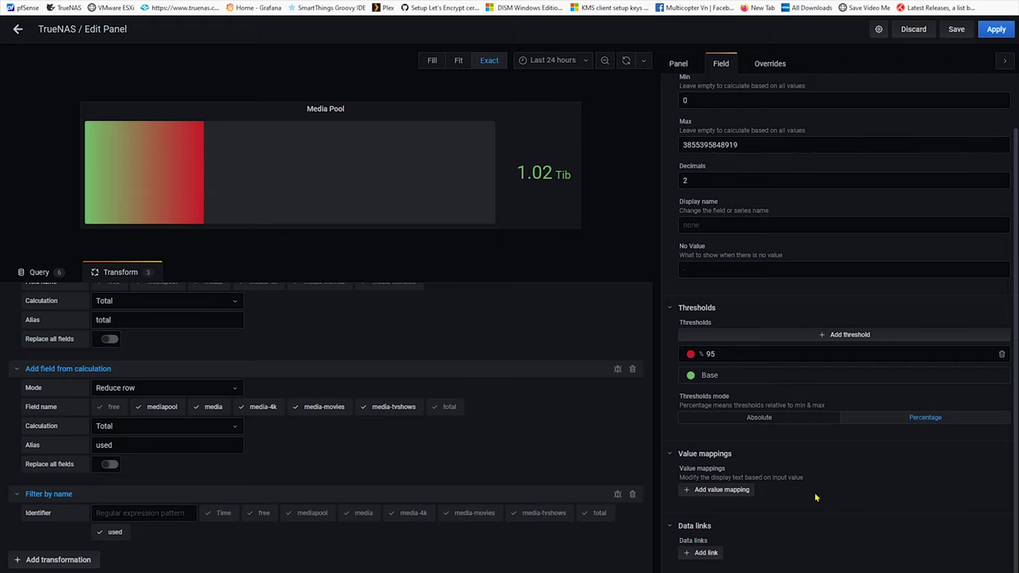
pyautogui.click(997, 30)
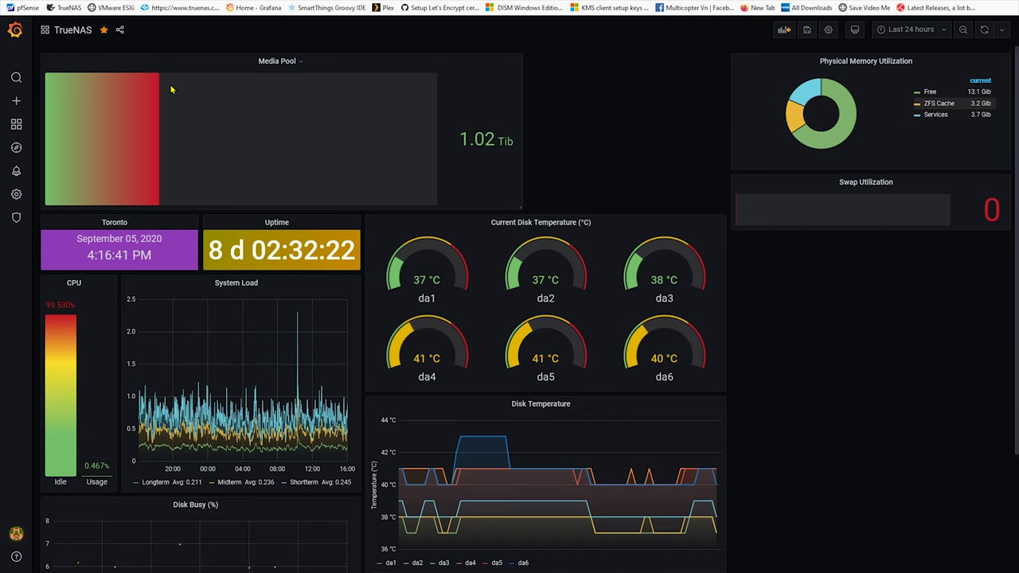
# Shrink the Media Pool panel to a slim strip and move it above Physical Memory Utilization
pyautogui.moveTo(516, 207); pyautogui.dragTo(352, 96)
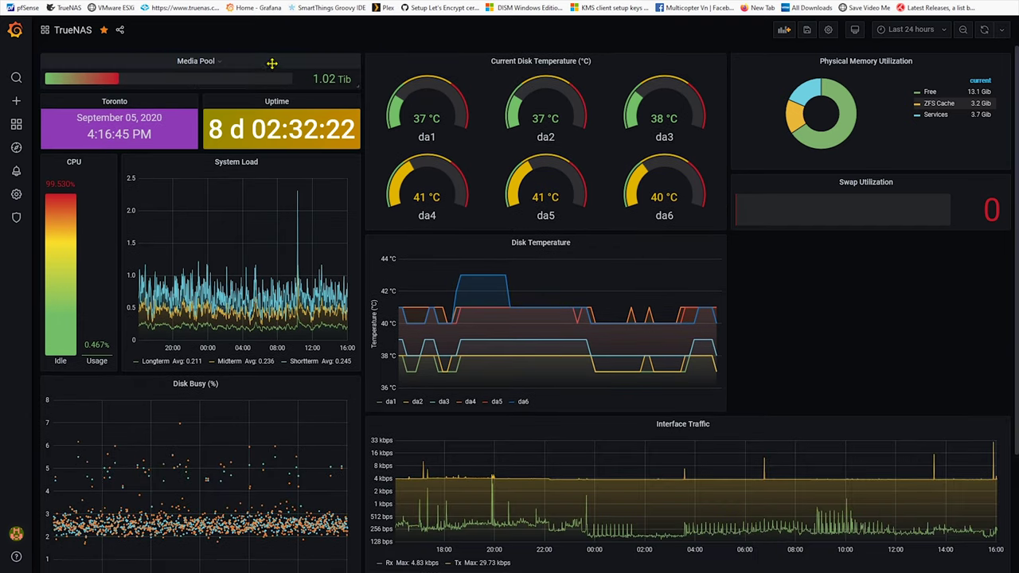
pyautogui.moveTo(273, 61); pyautogui.dragTo(936, 63)
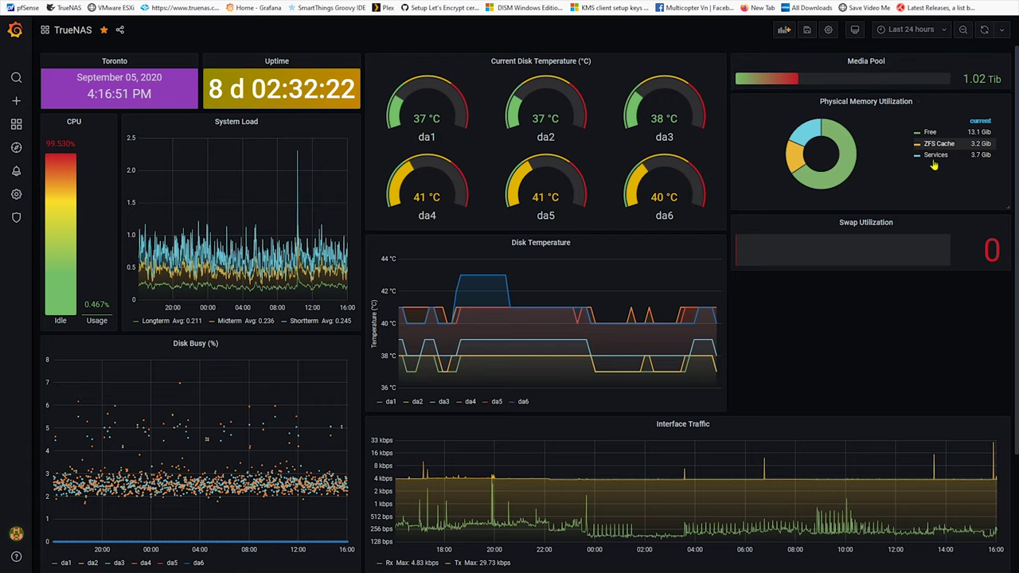
# Edit the Media Pool panel and set its field display name to 'Used Space'
pyautogui.click(884, 62)
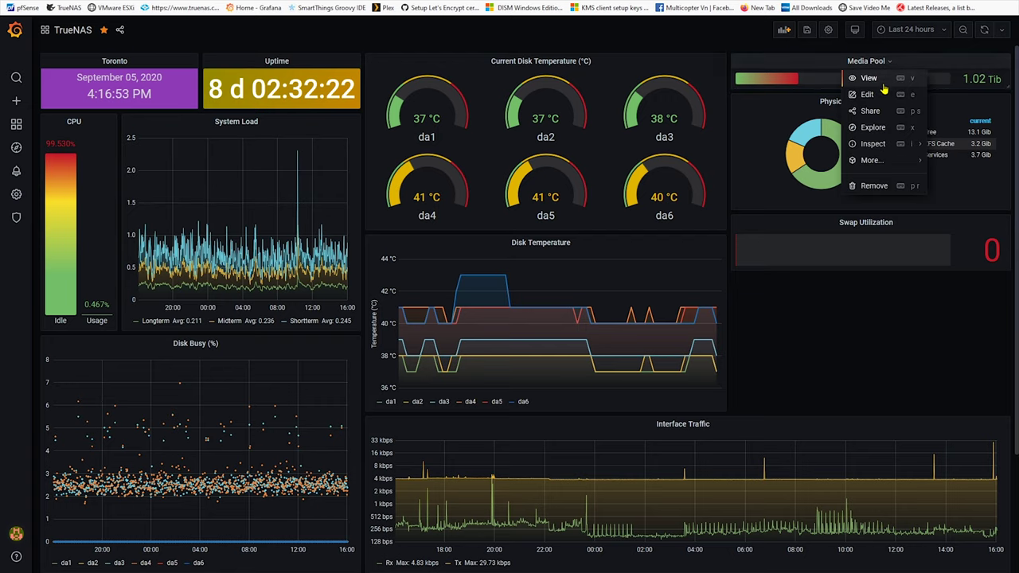
pyautogui.click(876, 90)
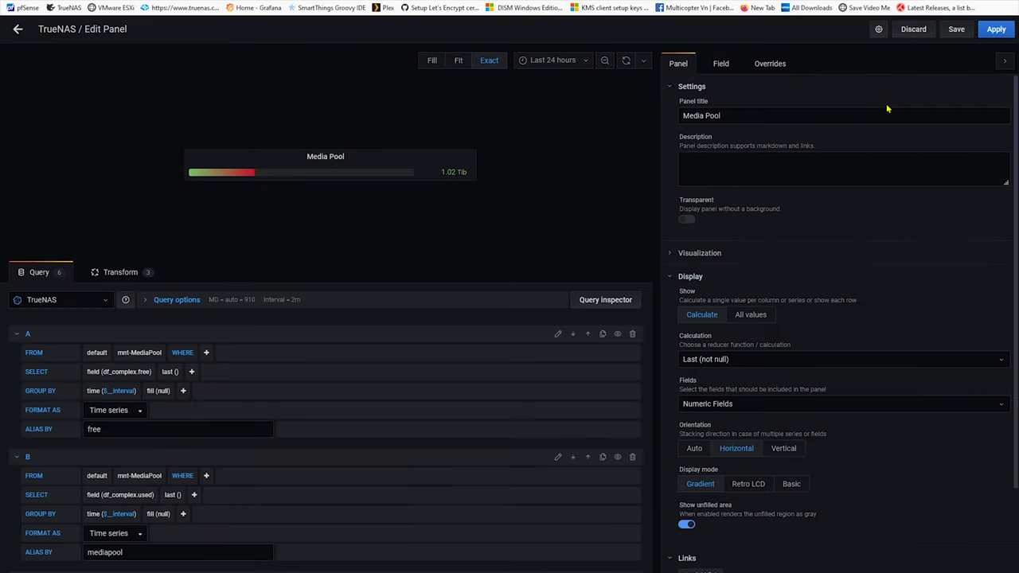
pyautogui.click(722, 66)
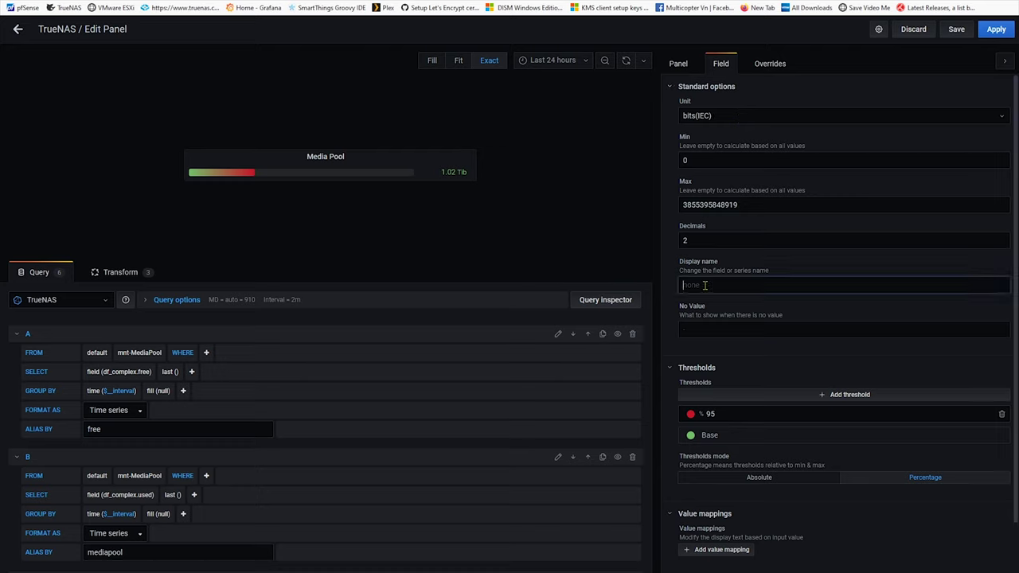
pyautogui.click(708, 284)
pyautogui.write('Used Space')
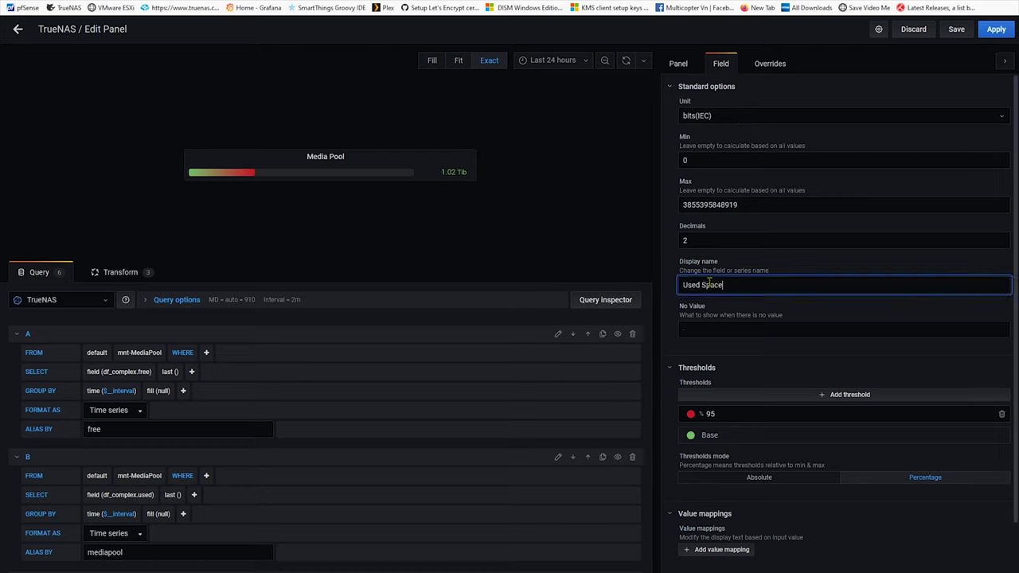
pyautogui.press('Tab')
# Apply the edit and stretch the Media Pool panel taller on the dashboard
pyautogui.click(997, 29)
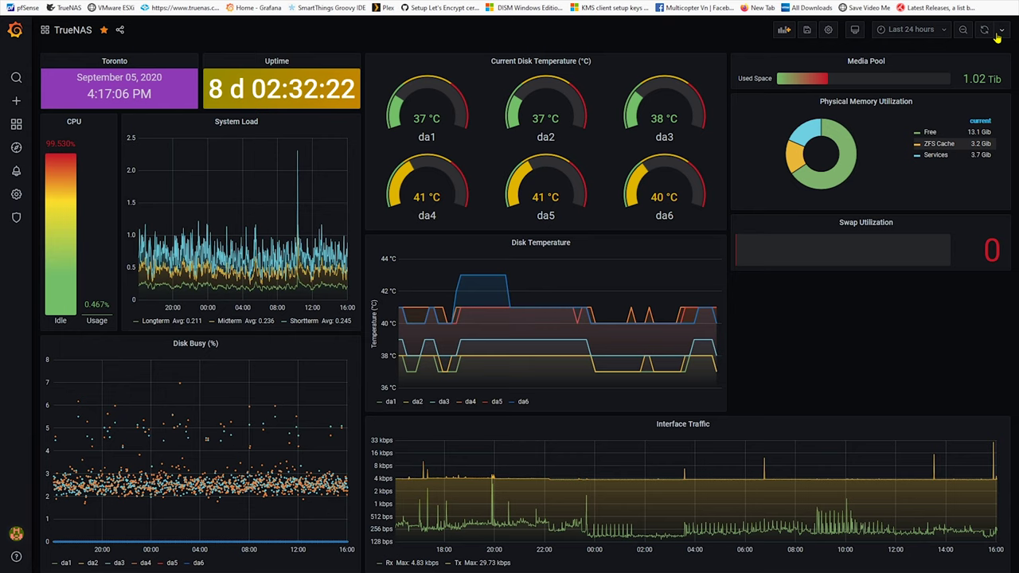
pyautogui.moveTo(1010, 85); pyautogui.dragTo(1017, 129)
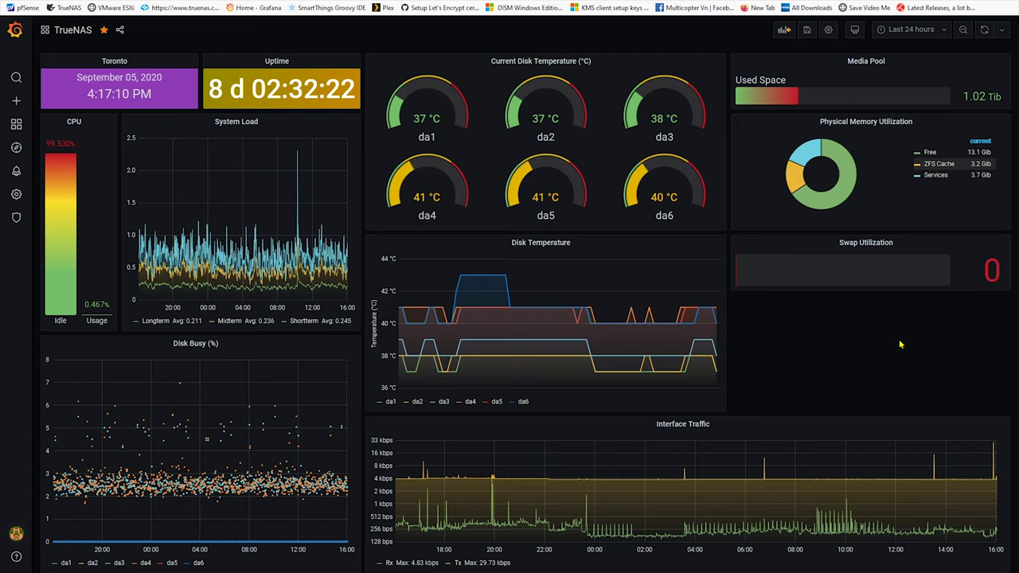